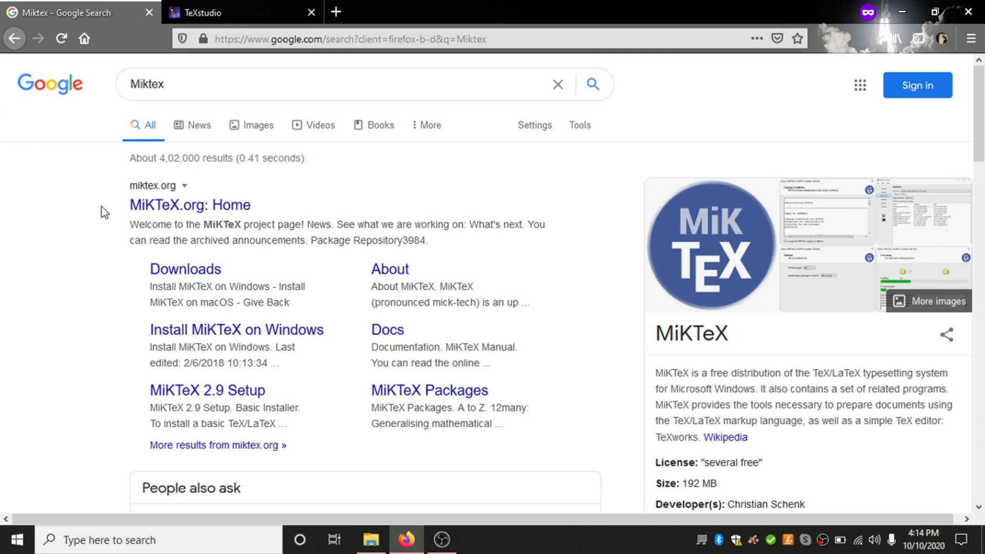
Open the MiKTeX website from the search results and go to its downloads page
left_click(164, 212)
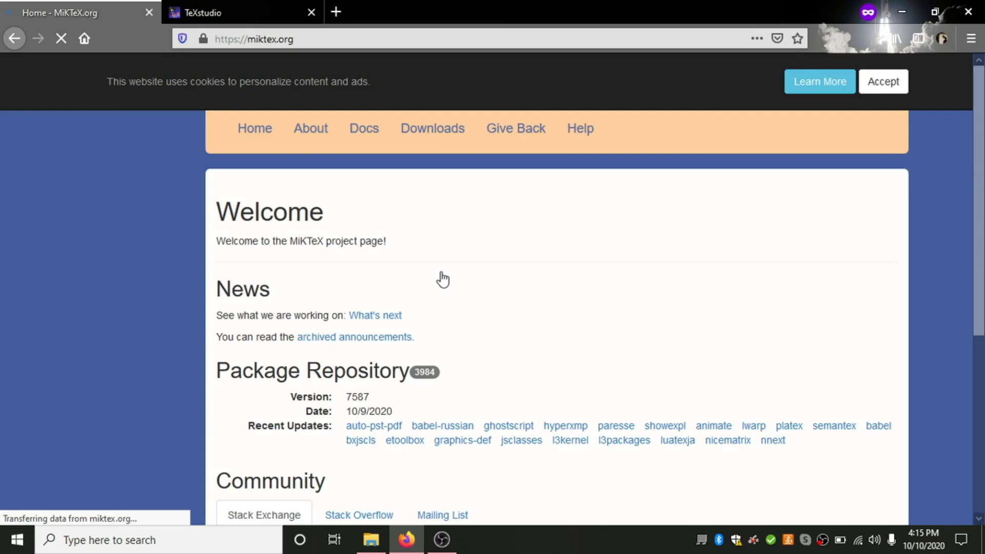
scroll(256, 336, "down", 2)
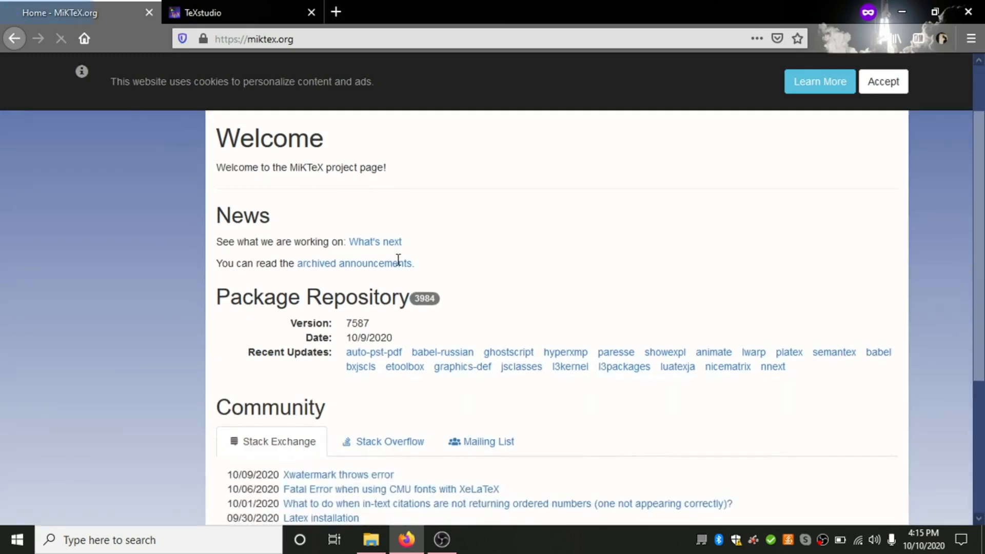
scroll(342, 302, "down", 4)
scroll(323, 304, "down", 2)
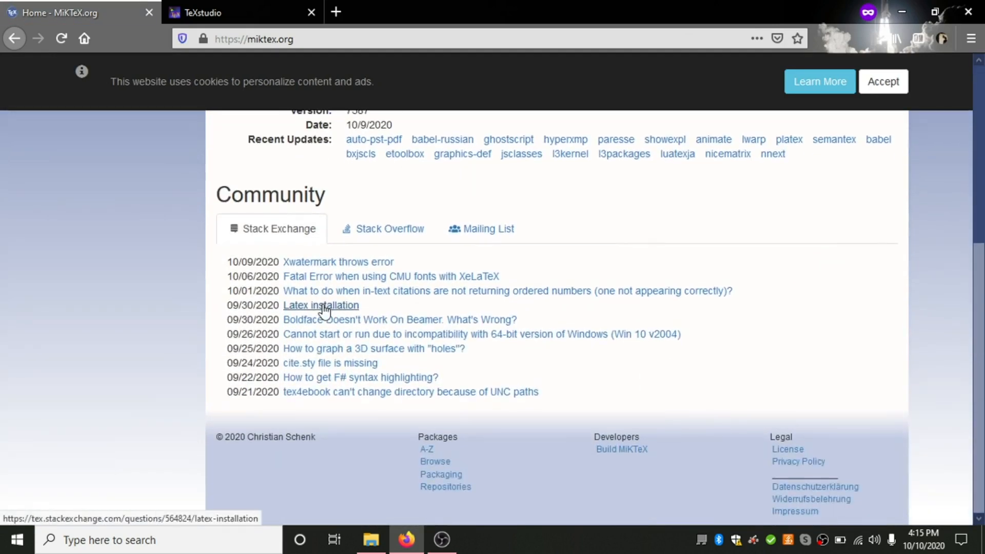
scroll(324, 306, "up", 8)
left_click(426, 128)
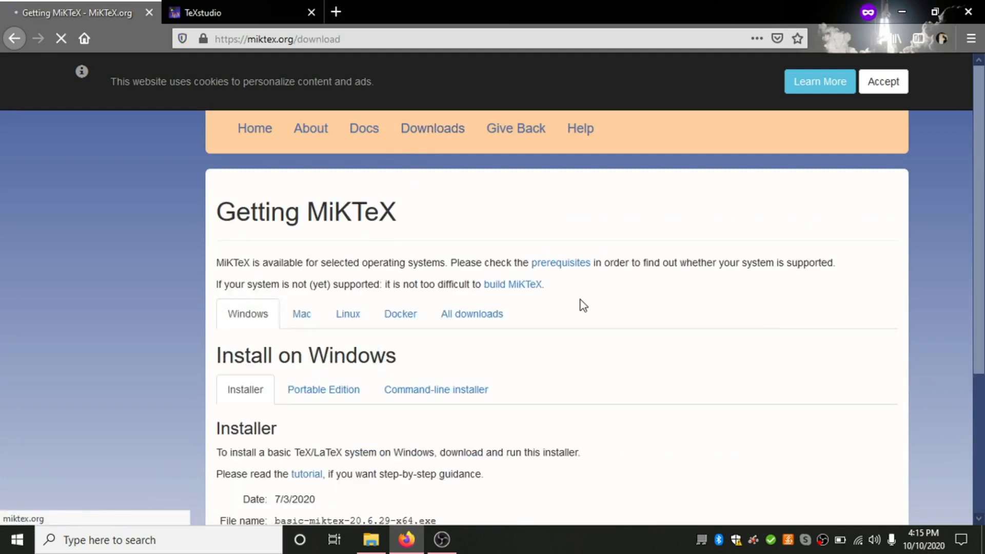
Download the Windows installer basic-miktex-20.6.29-x64.exe, save it in the Downloads folder and check the download's progress
scroll(225, 352, "down", 4)
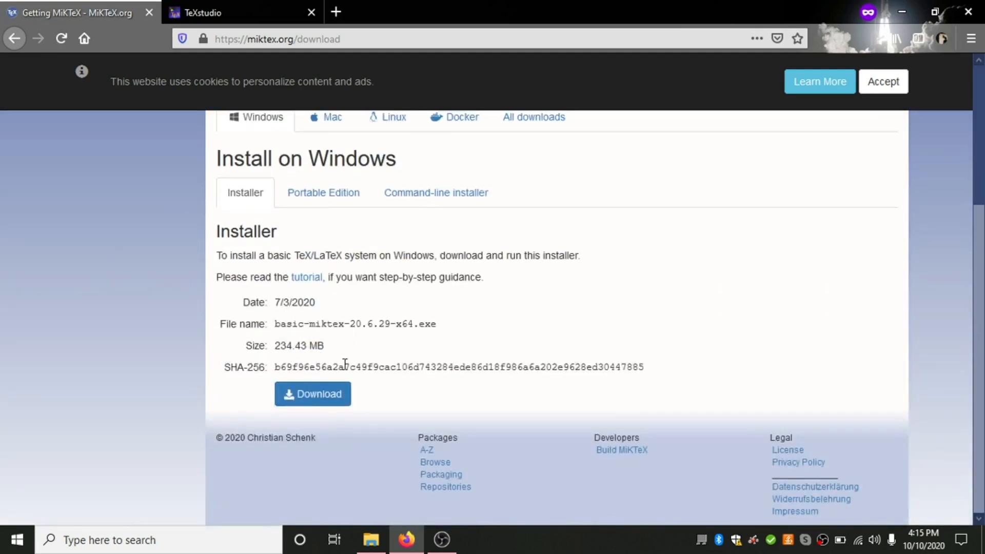
left_click(324, 399)
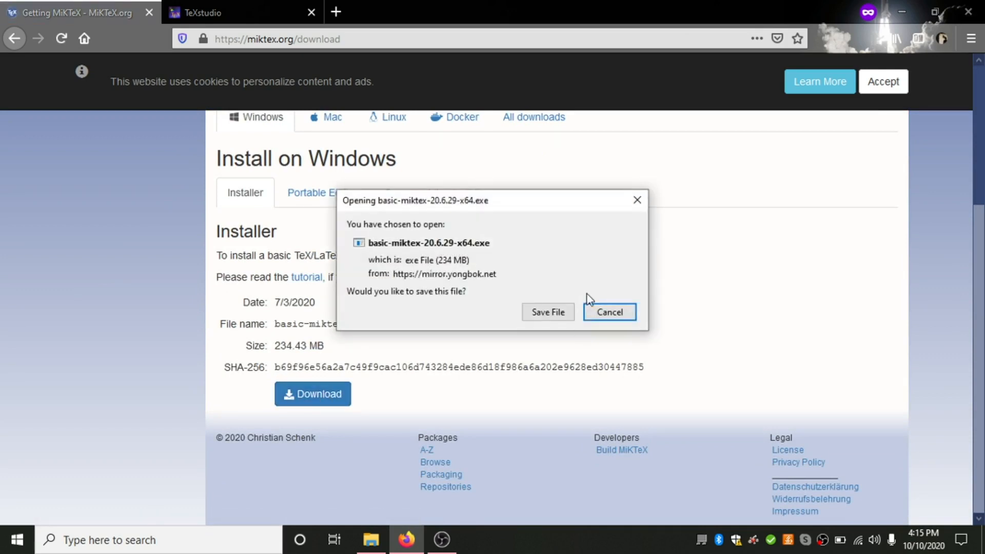
left_click(548, 313)
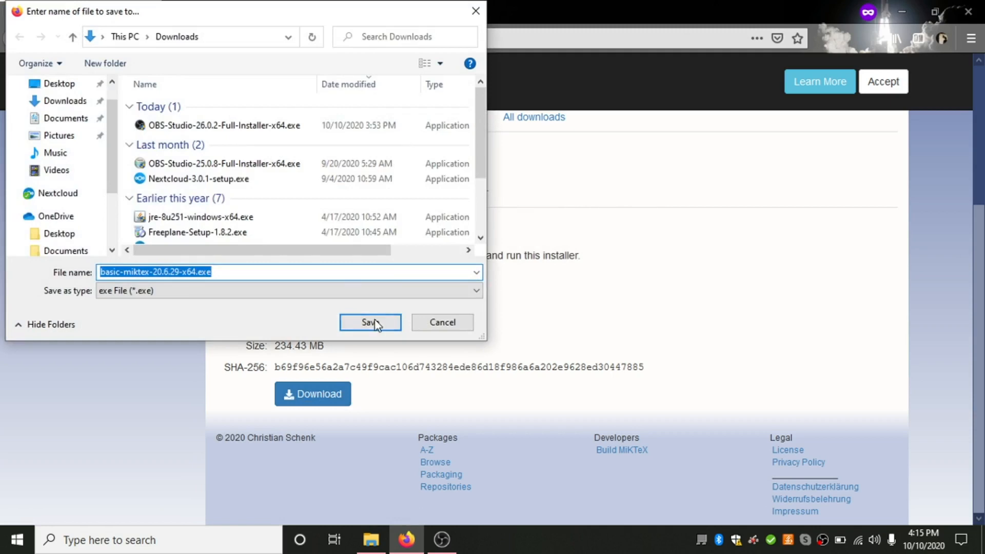
left_click(373, 321)
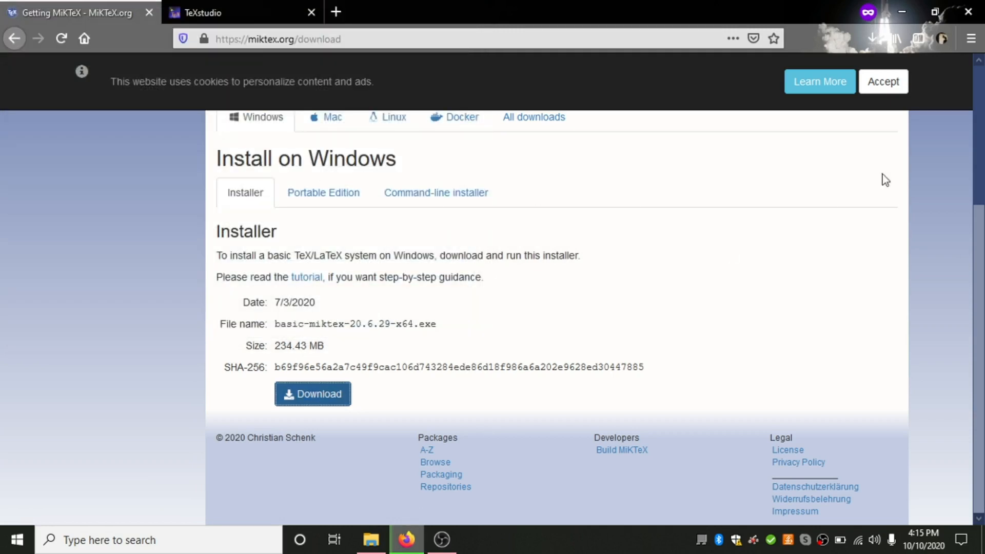
left_click(871, 38)
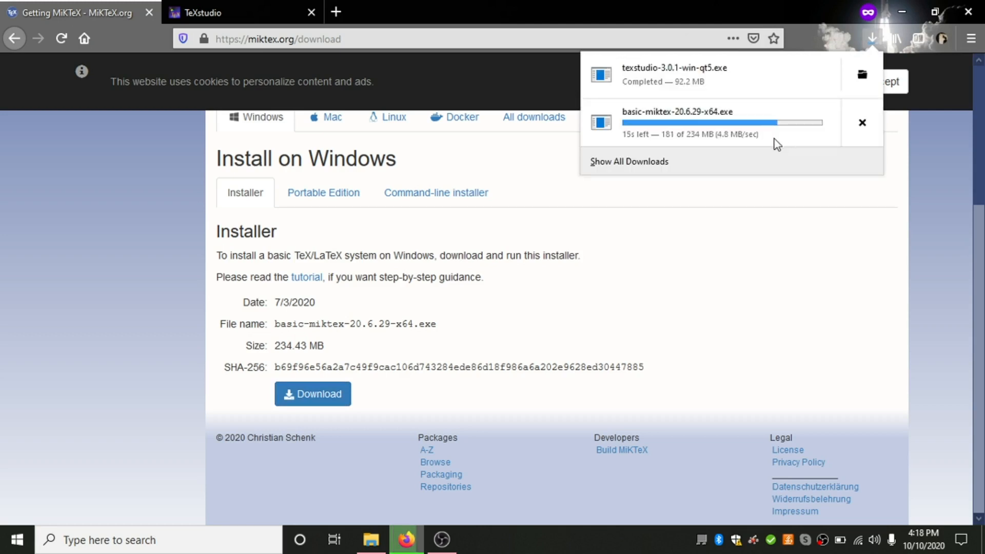
Launch the downloaded basic-miktex-20.6.29-x64.exe and allow it to run despite the SmartScreen warning
left_click(204, 13)
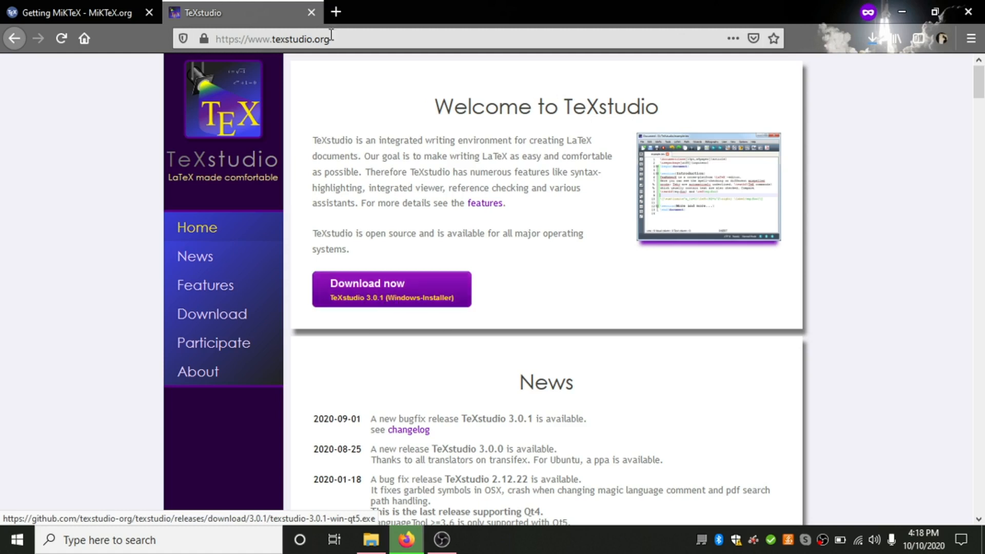
left_click(62, 6)
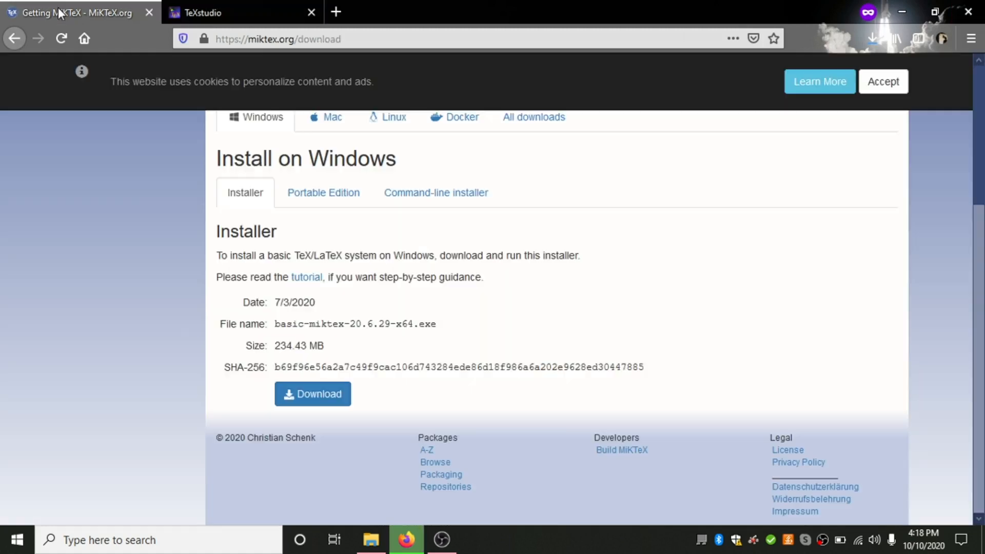
left_click(874, 40)
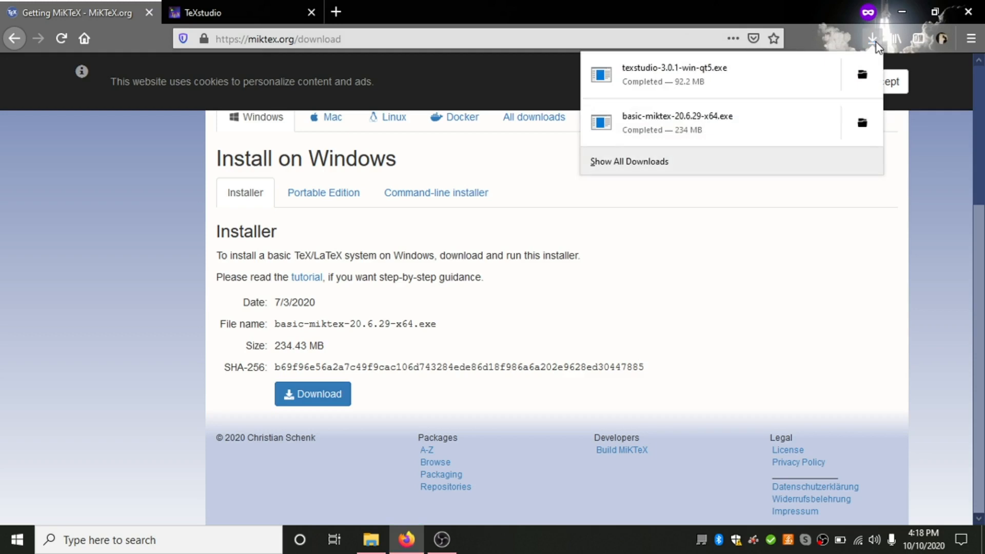
left_click(750, 131)
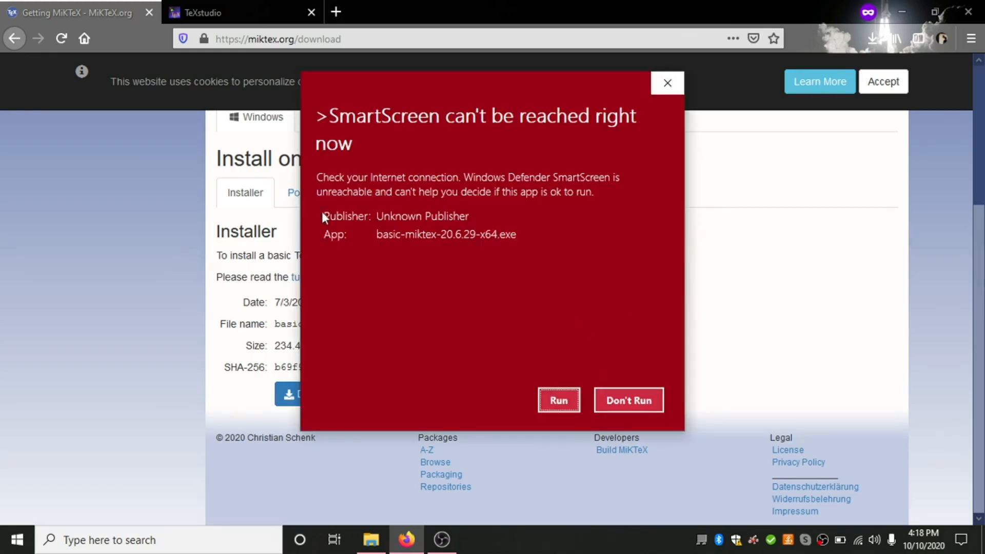
left_click(560, 400)
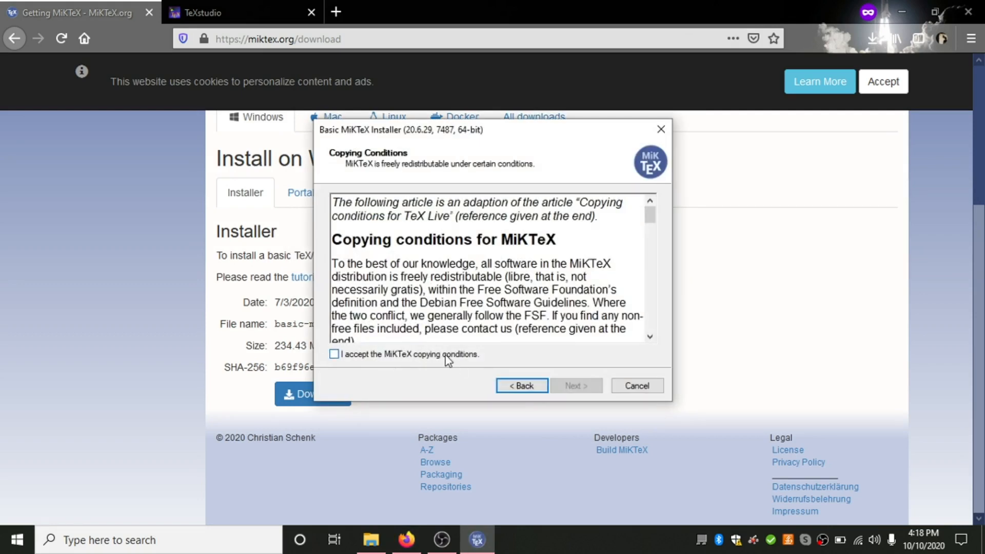
Accept the MiKTeX copying conditions, skim through their text and continue to the installation scope
left_click(444, 356)
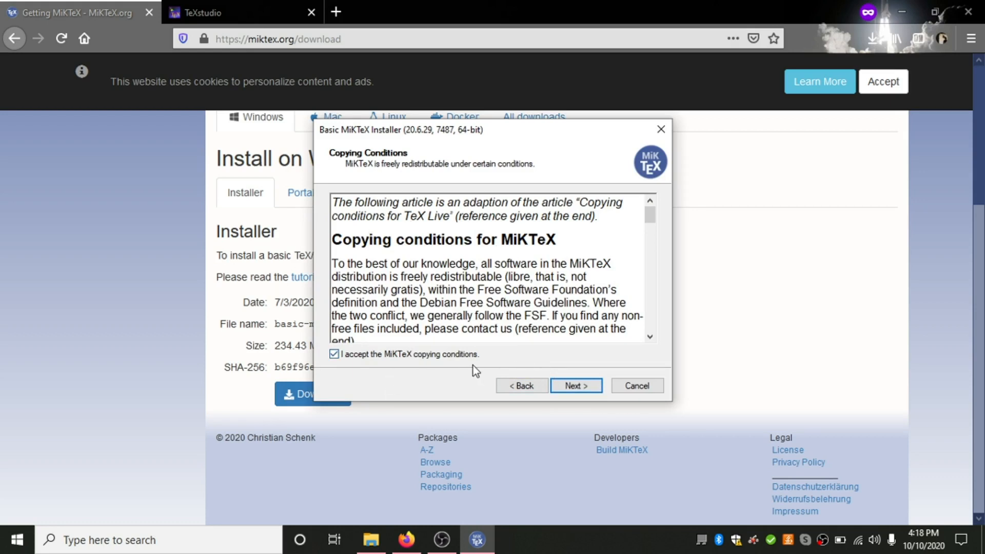
scroll(425, 329, "down", 5)
scroll(459, 322, "down", 10)
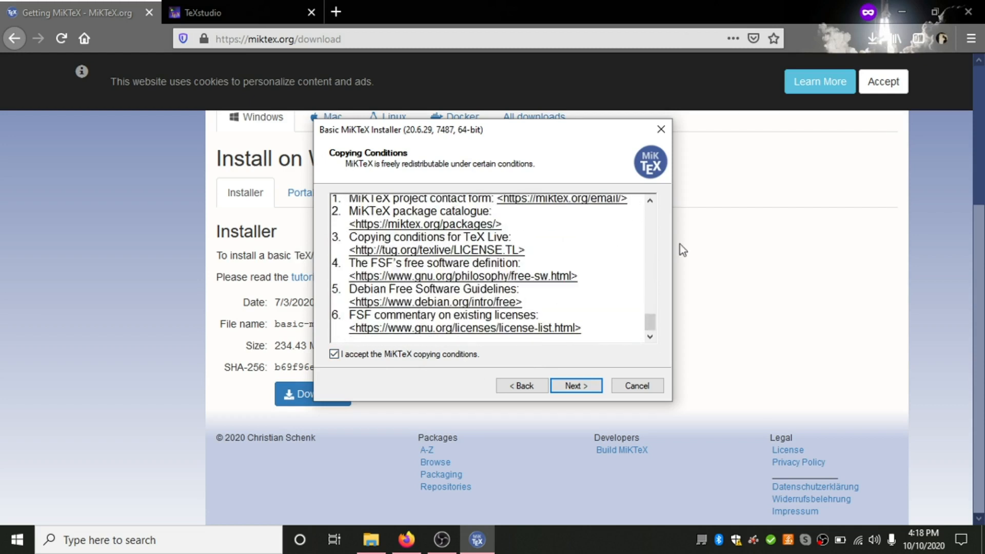
left_click_drag(646, 324, 630, 172)
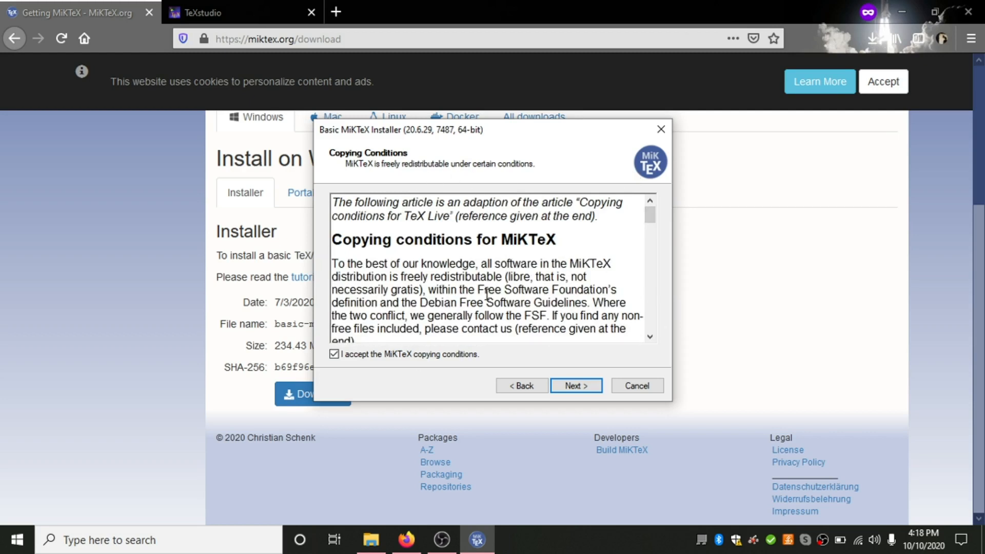
left_click(575, 389)
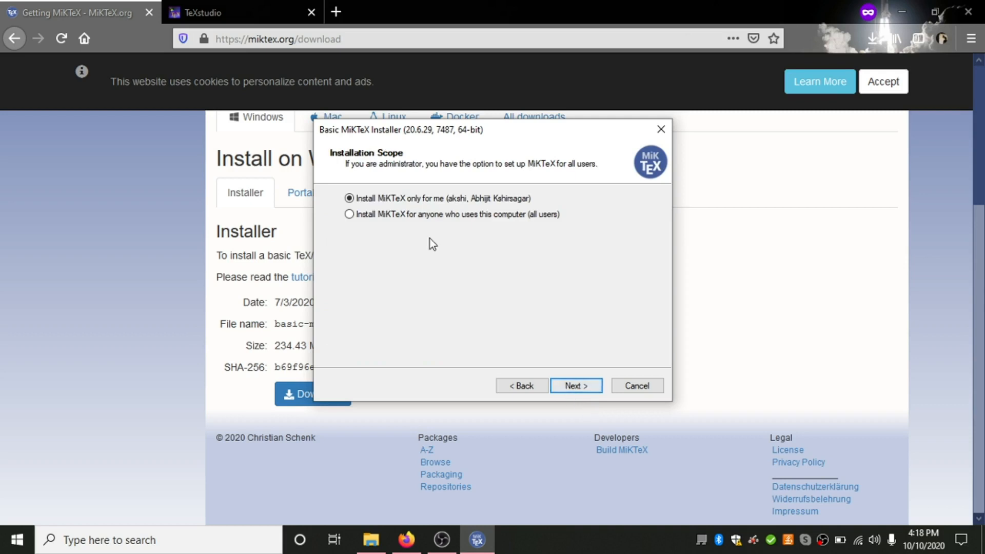
Choose to install MiKTeX for all users in the C:\Program Files\MiKTeX directory
left_click(406, 215)
left_click(580, 386)
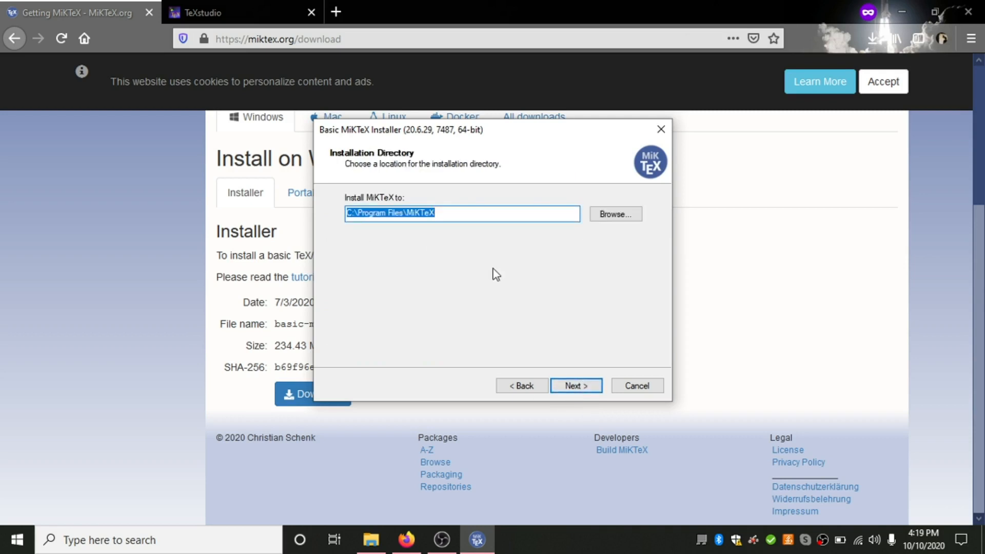
left_click(583, 389)
Keep A4 as the preferred paper, set installing missing packages on-the-fly to Yes, and start the MiKTeX installation
left_click(422, 200)
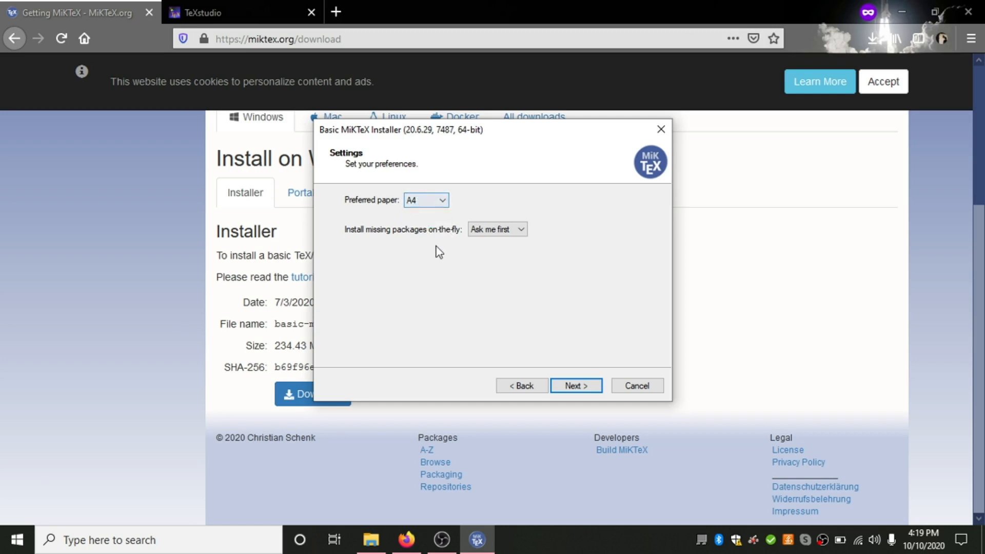
left_click(507, 231)
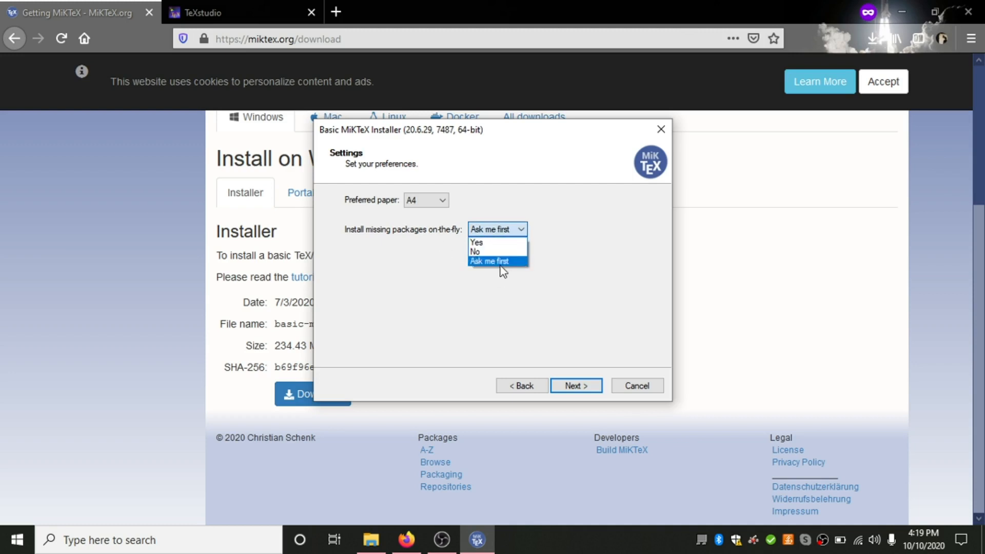
left_click(494, 243)
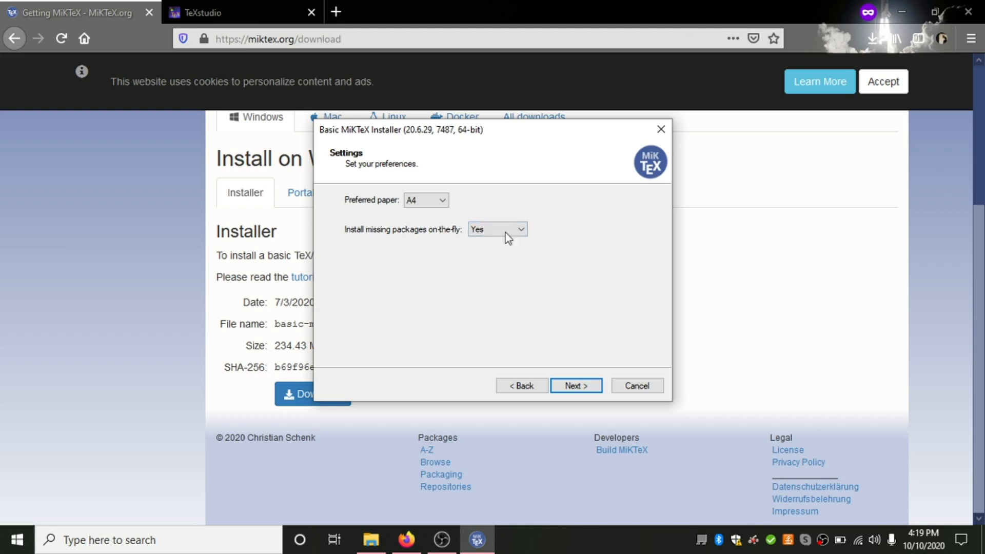
left_click(586, 388)
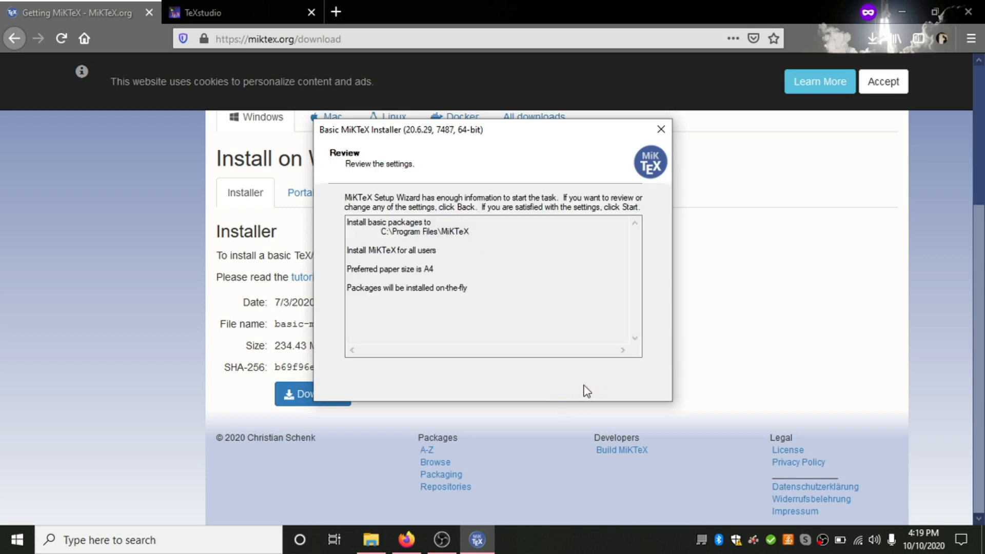
left_click(585, 389)
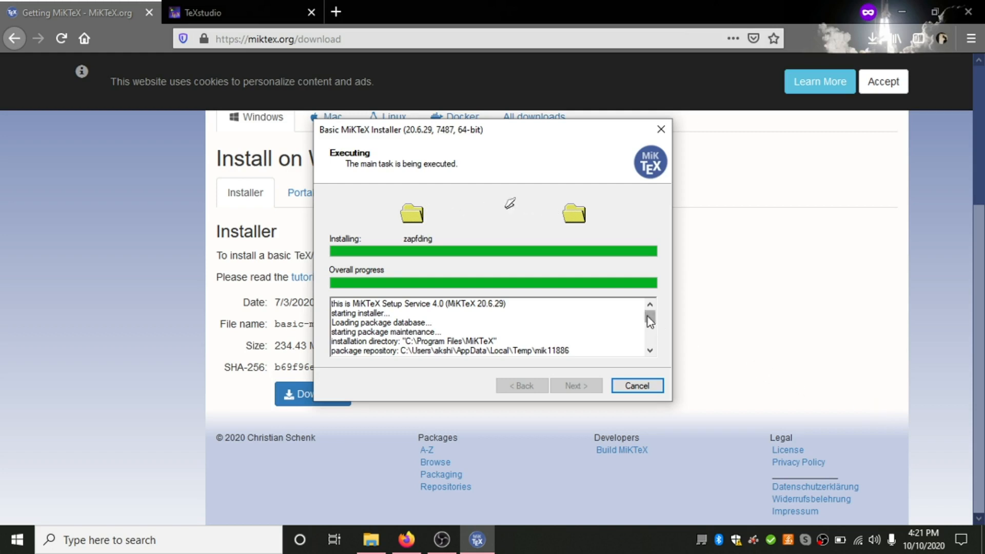
Review the end of the installation log, keep the immediate update check enabled and close the MiKTeX setup wizard
left_click_drag(648, 316, 653, 363)
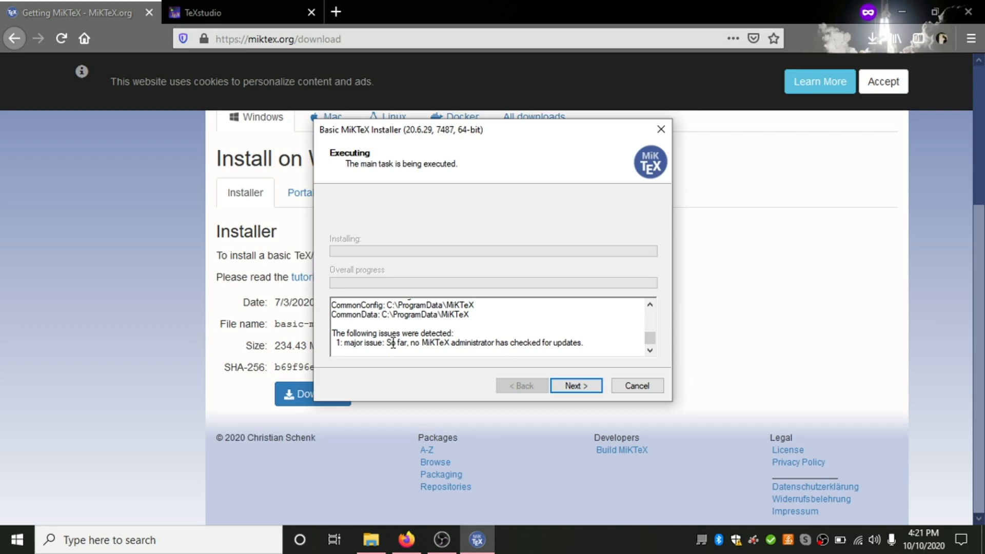
left_click(580, 384)
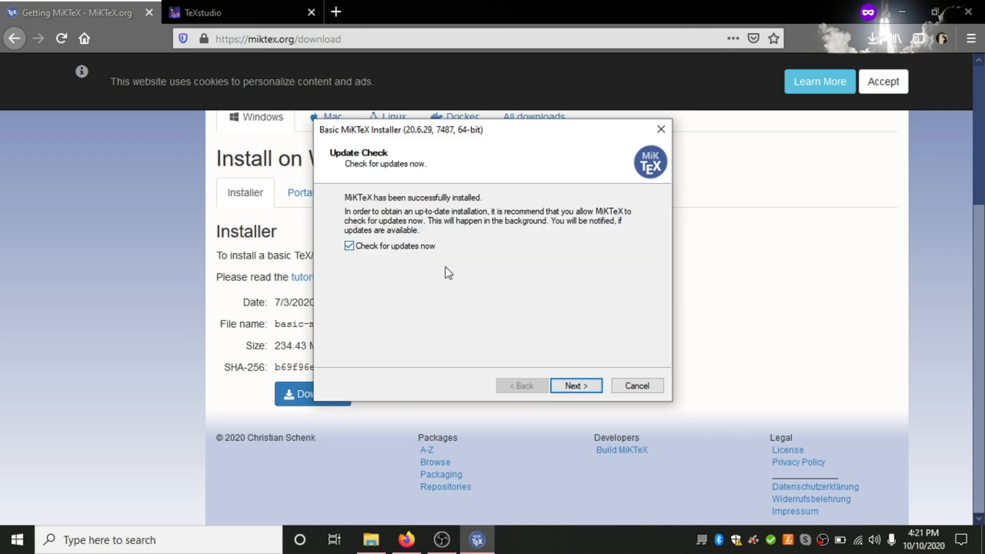
left_click(575, 385)
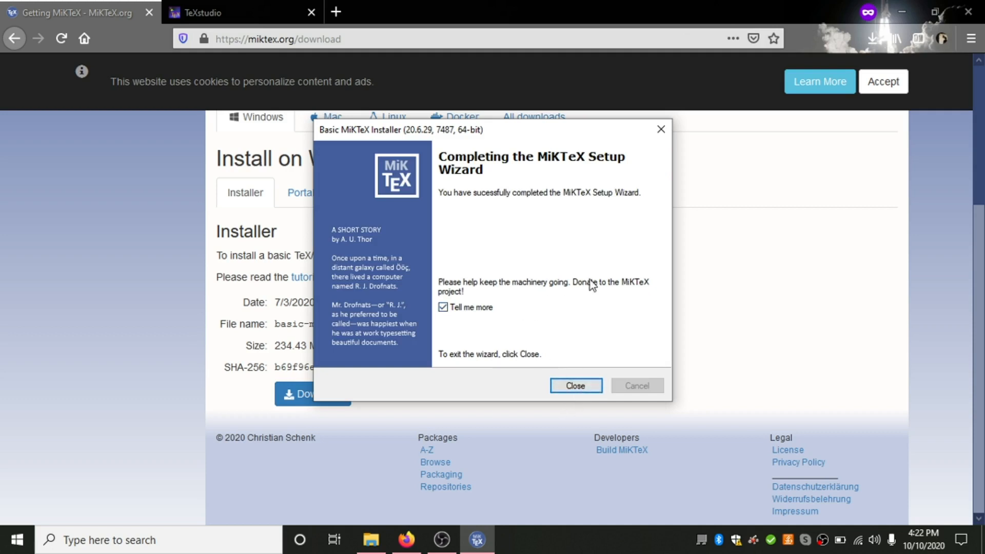
left_click(577, 389)
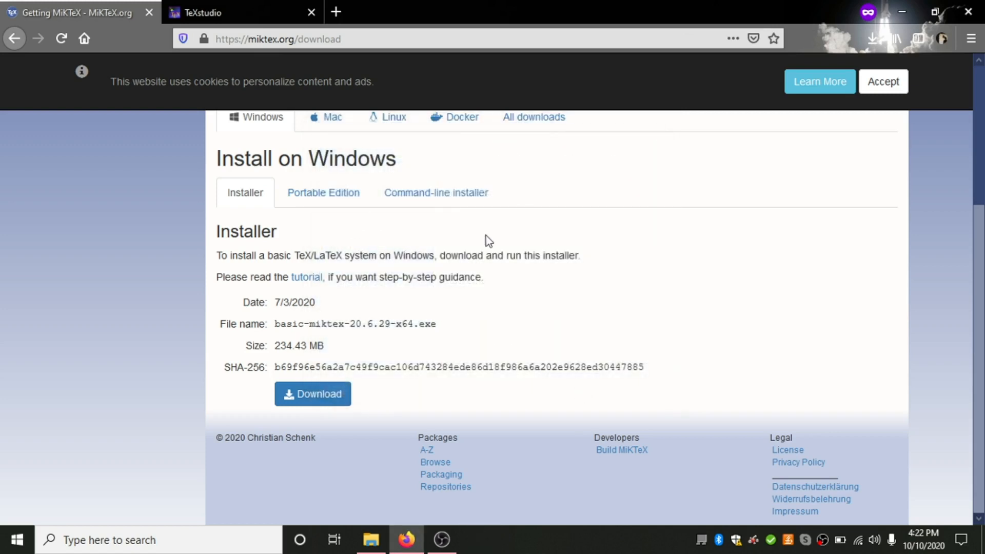
Switch to the TeXstudio website and launch the downloaded installer texstudio-3.0.1-win-qt5.exe
scroll(538, 248, "up", 3)
scroll(622, 270, "up", 1)
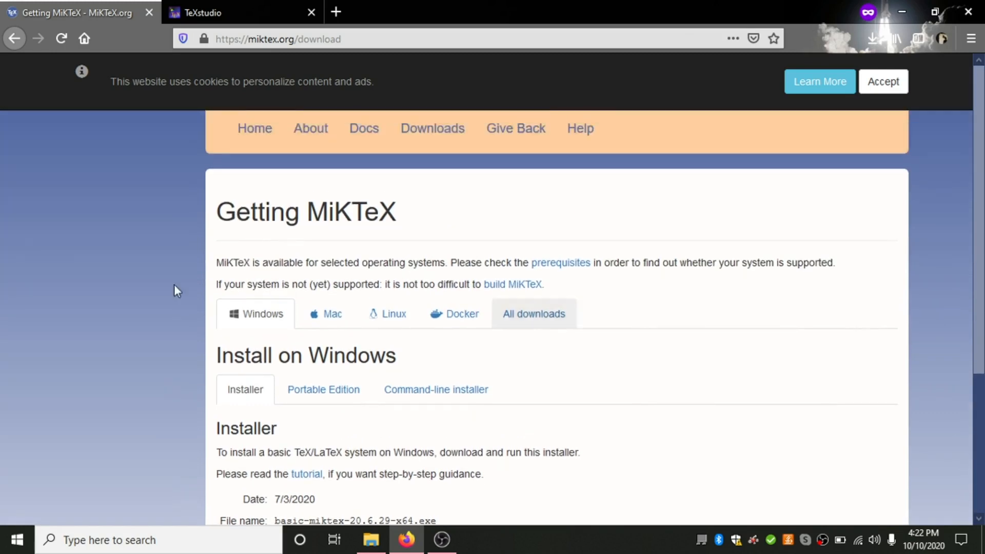
left_click(237, 11)
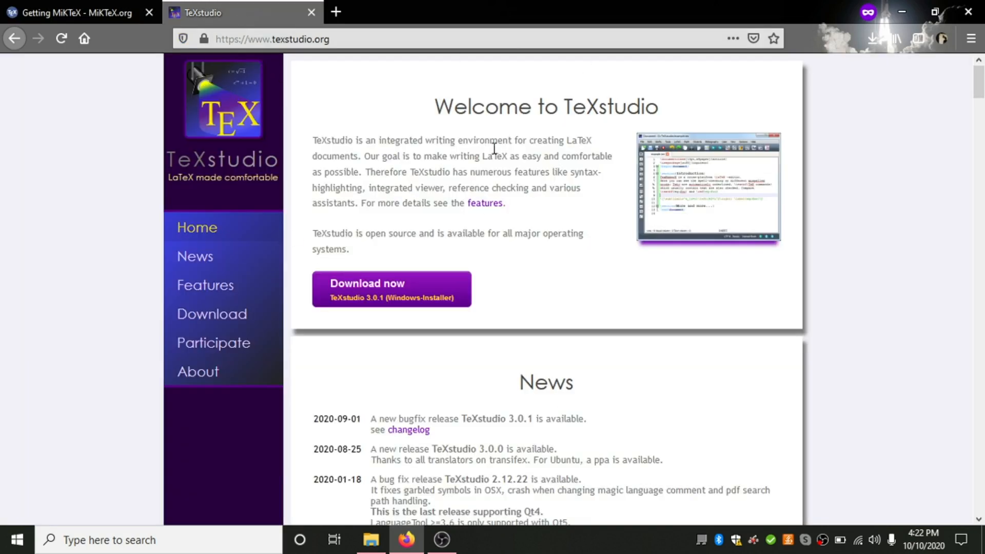
left_click(400, 302)
left_click(874, 45)
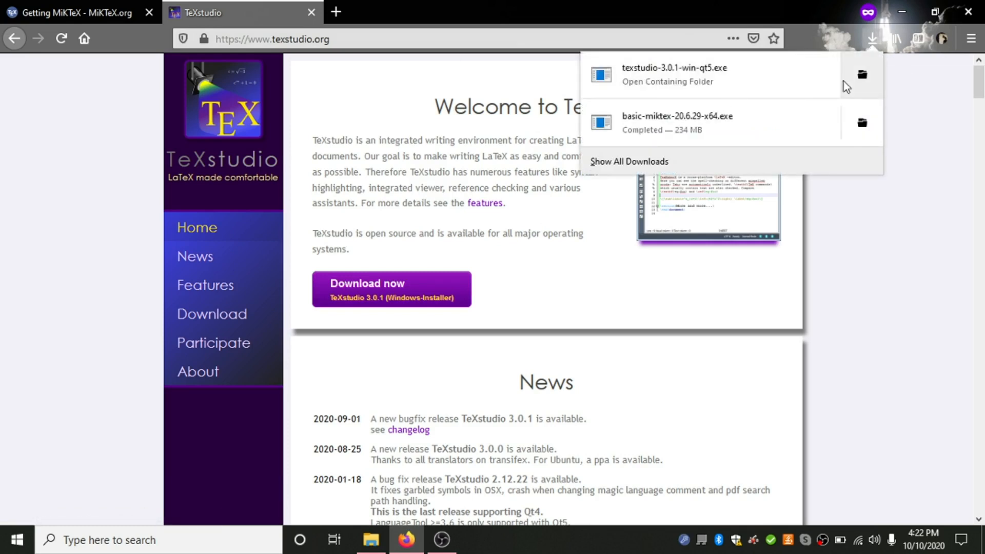
left_click(685, 73)
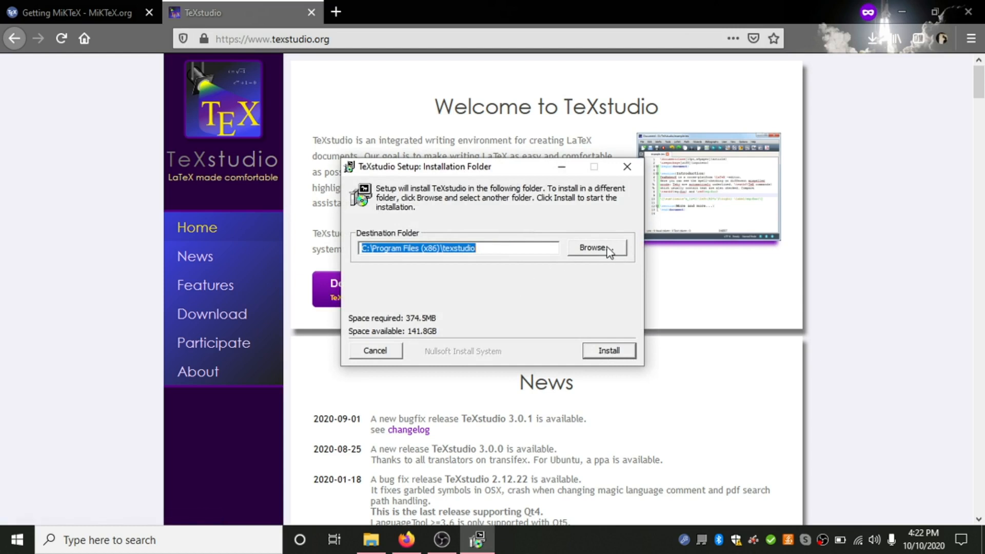
Install TeXstudio into C:\Program Files (x86)\texstudio and show the installation details
left_click_drag(484, 168, 453, 138)
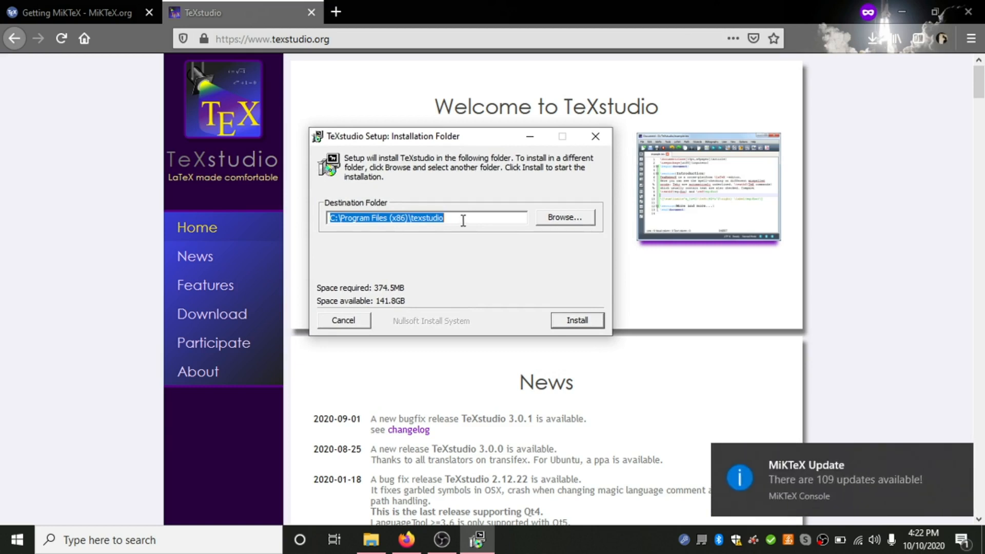
mouse_move(862, 500)
left_click(468, 218)
left_click(575, 326)
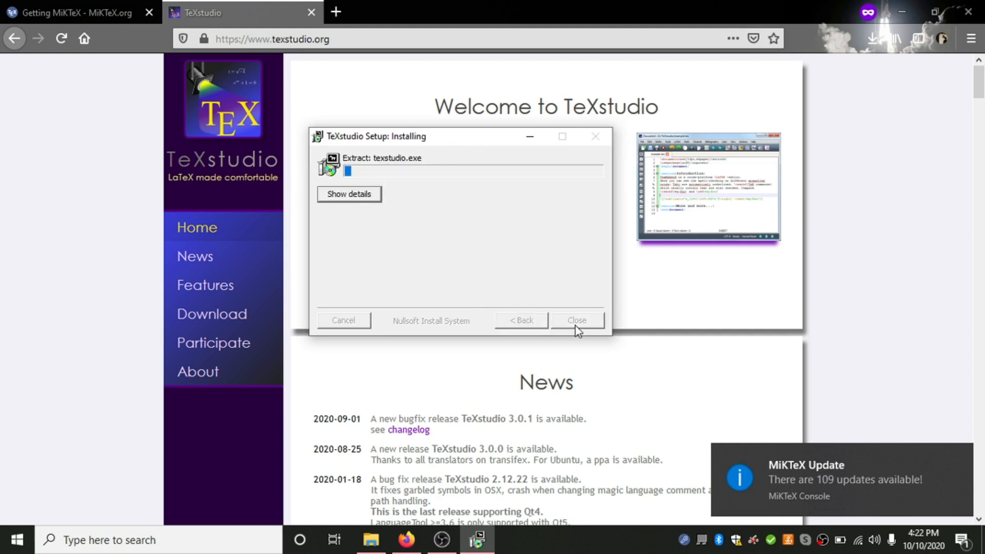
left_click(346, 199)
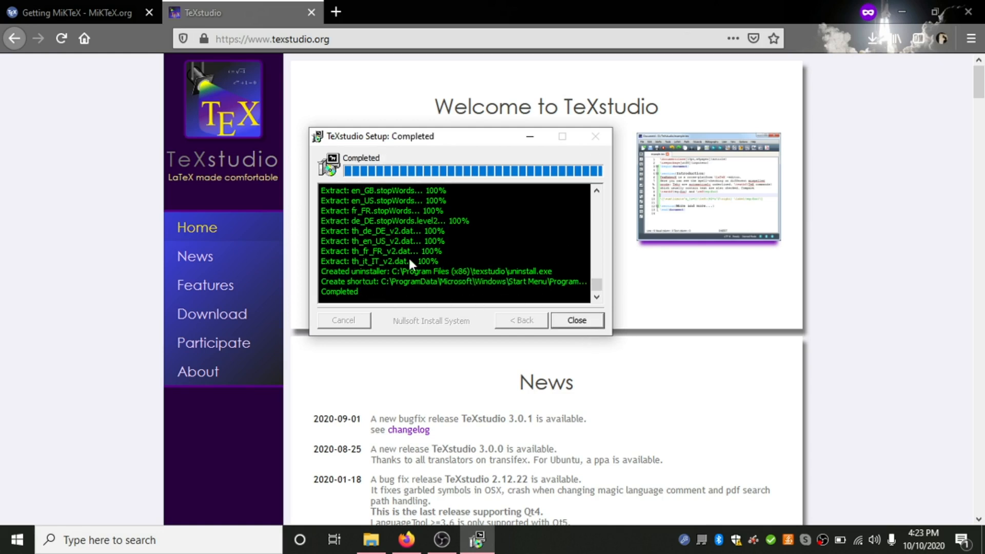
Review the end of the TeXstudio installation log and close the completed setup wizard
scroll(410, 252, "up", 3)
scroll(411, 252, "down", 3)
left_click(579, 323)
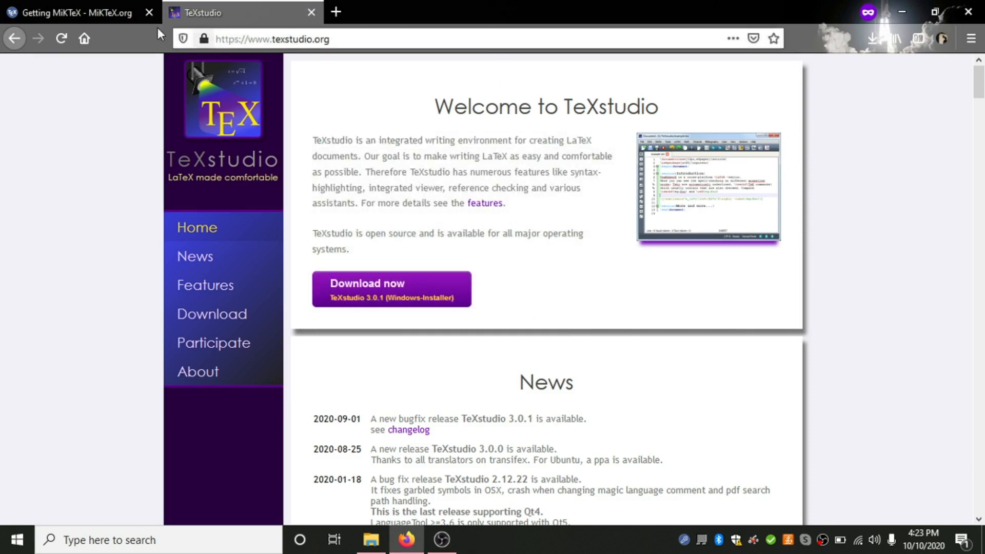
Find the installed TeXstudio through the Windows search, launch it and maximize its window
key("super")
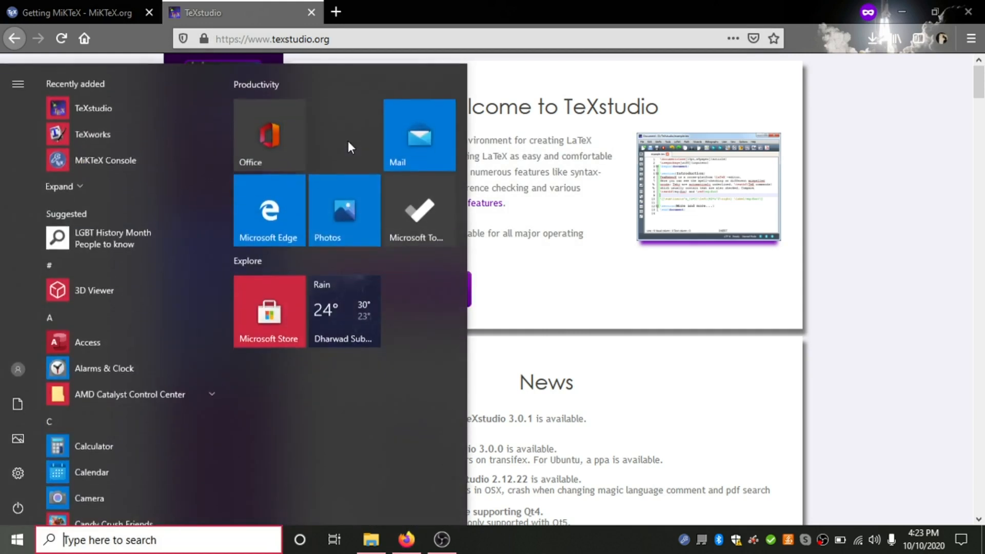
type("texs")
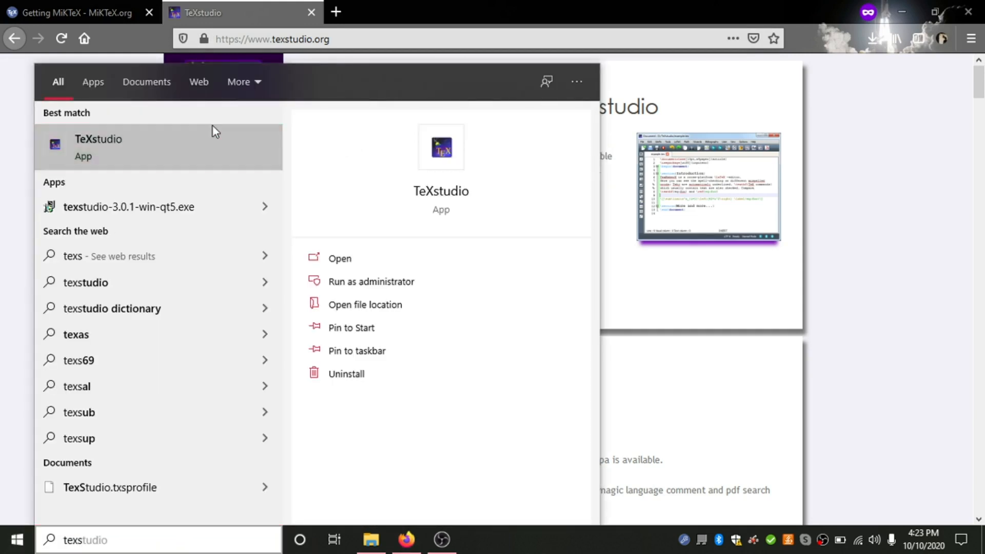
left_click(231, 149)
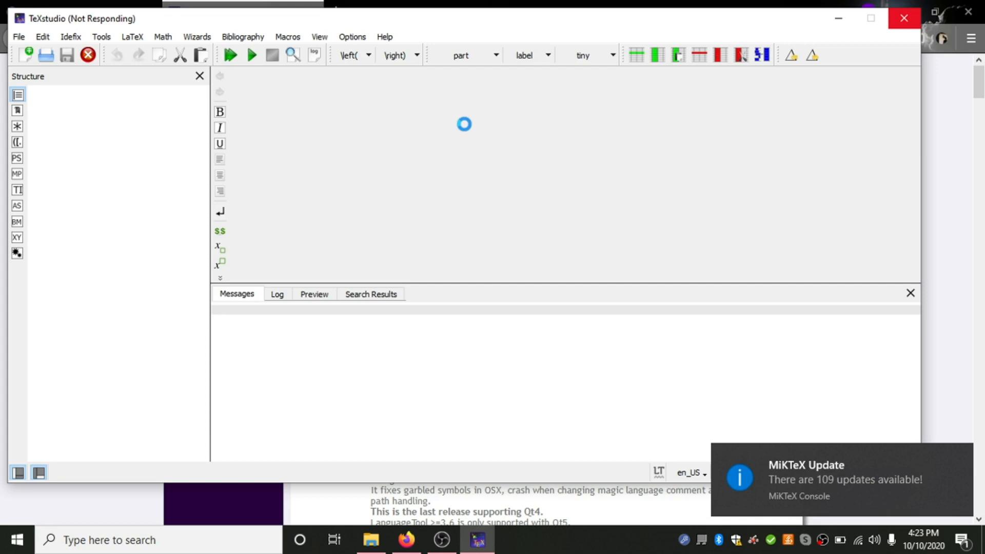
double_click(85, 23)
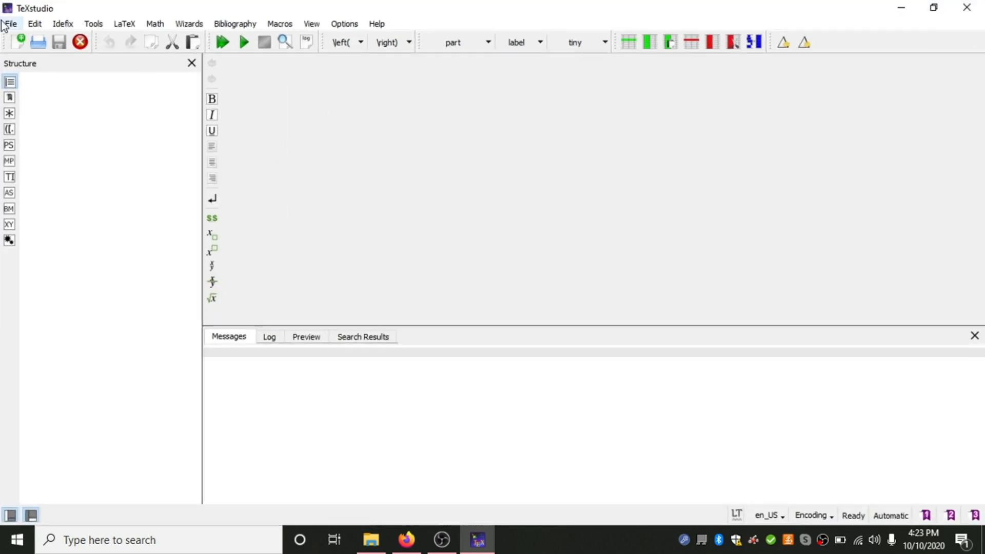
Create a new blank document and save it as Sample.tex in the OneDrive Desktop folder
left_click(16, 25)
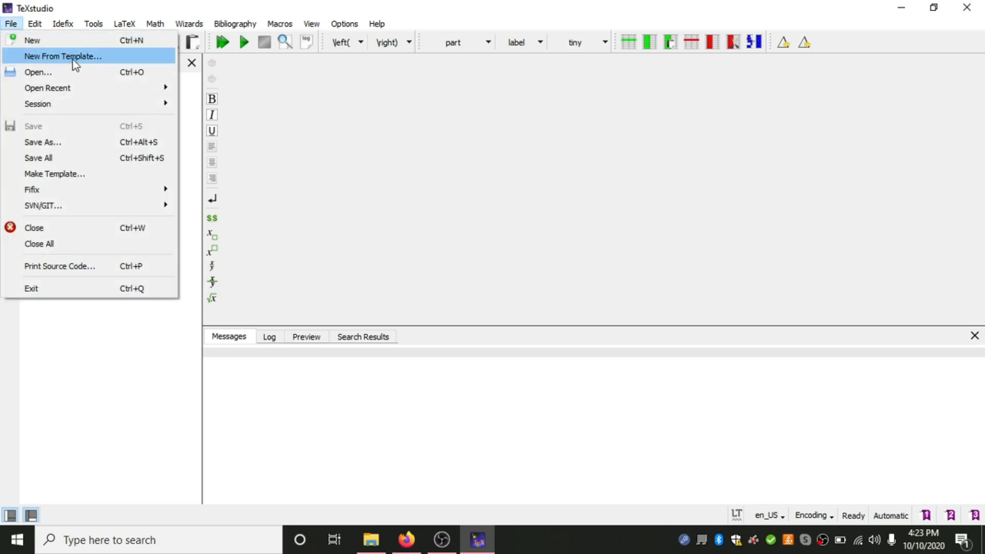
left_click(70, 40)
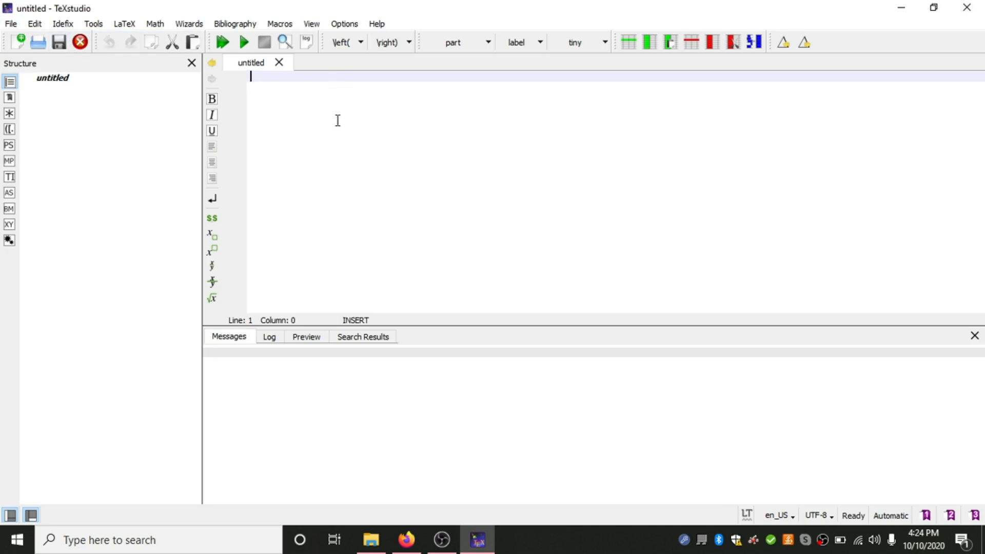
key("ctrl+s")
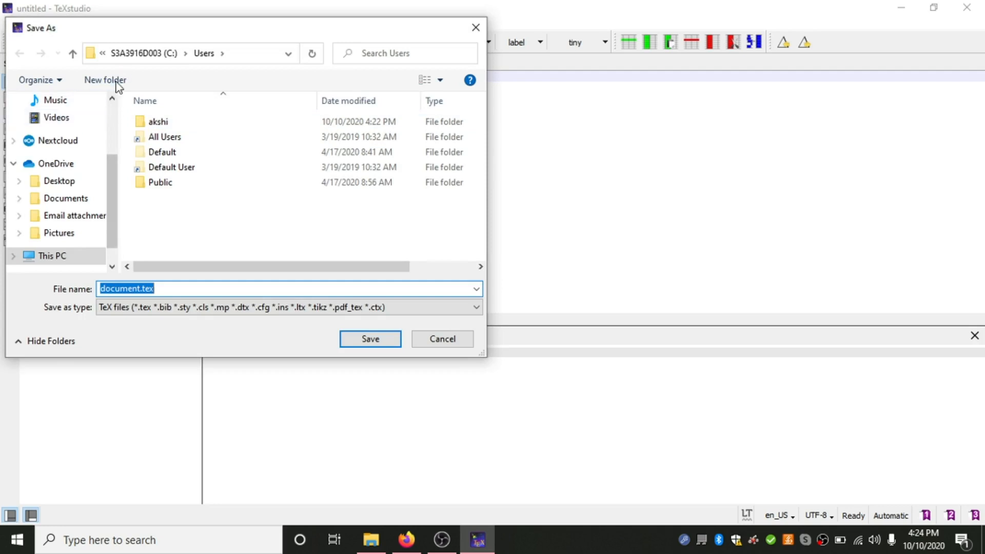
left_click(62, 183)
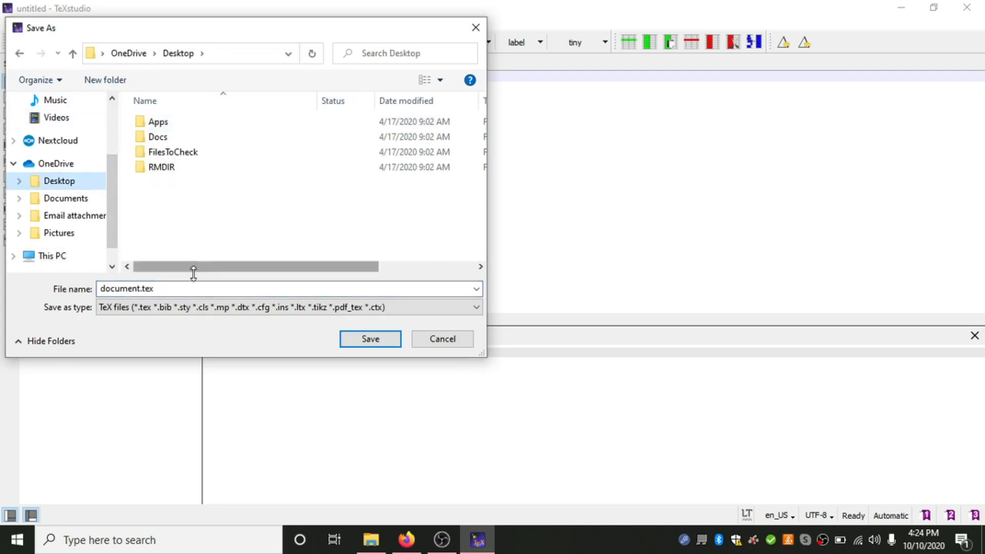
key("Home")
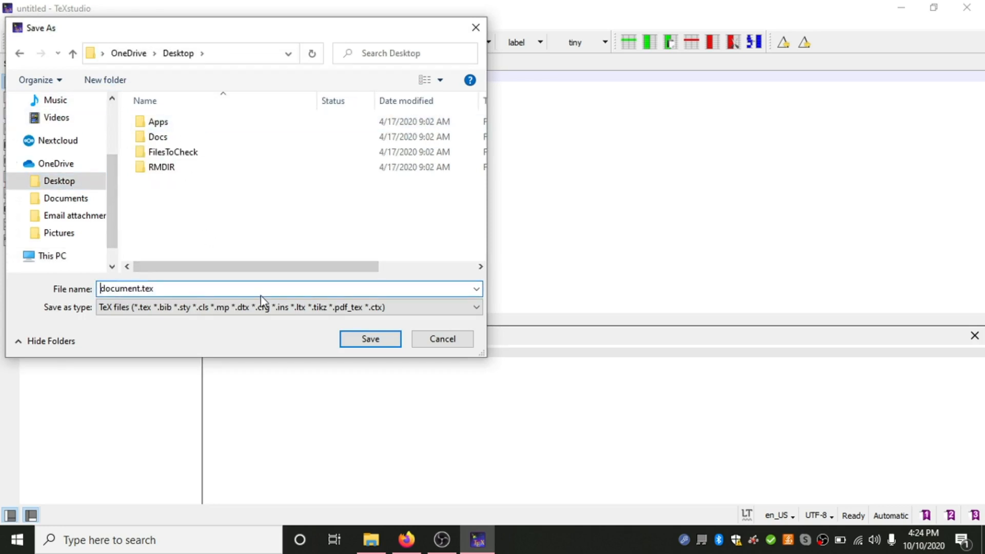
type("Sample")
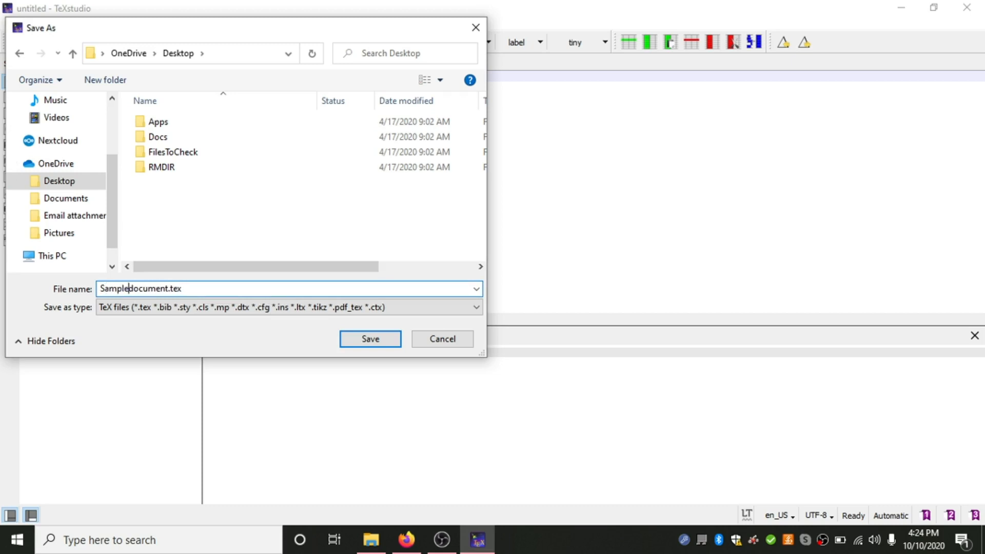
key("Delete")
key("Delete")
key("Delete")
key("Delete")
key("Delete")
key("Delete")
left_click(380, 339)
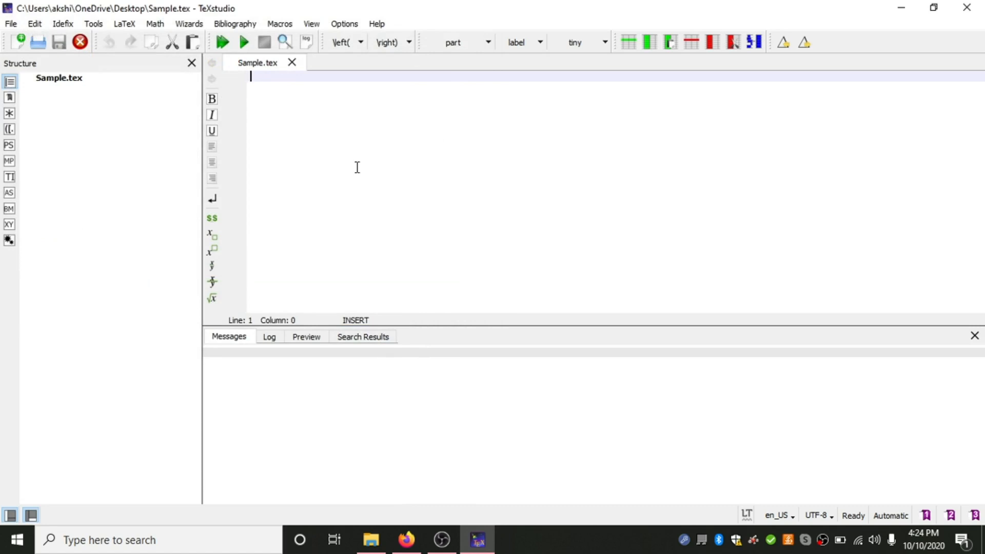
Add \documentclass{article} as the first line of Sample.tex
type("\\")
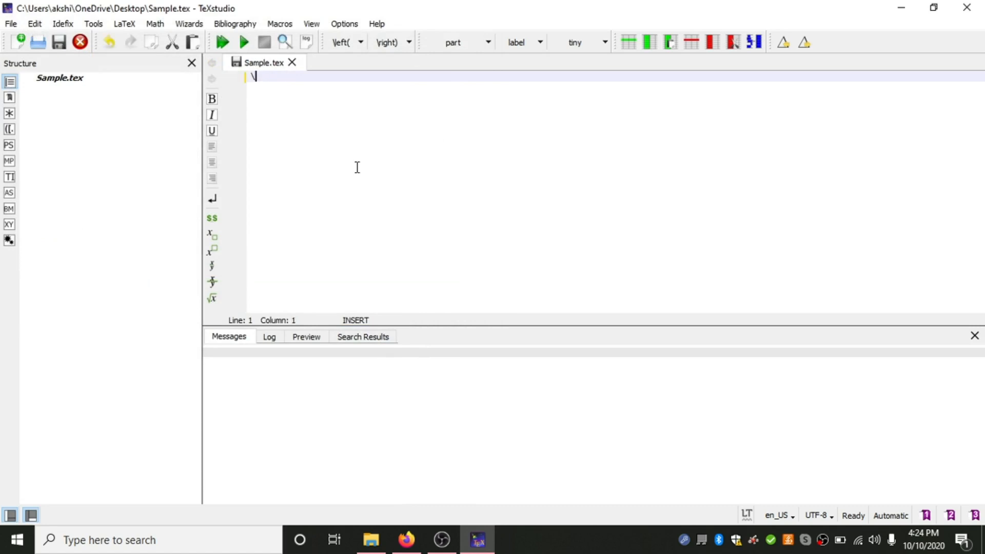
type("document")
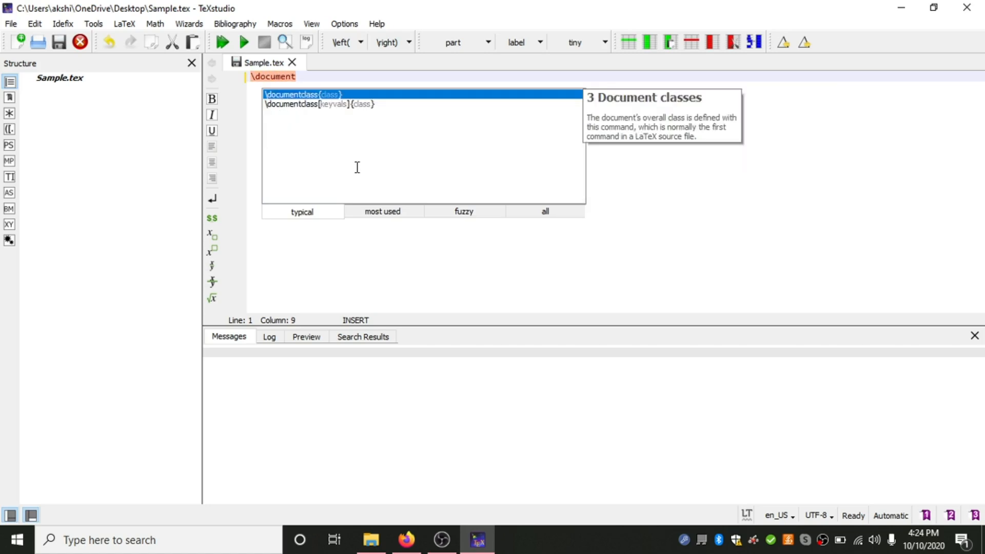
key("Return")
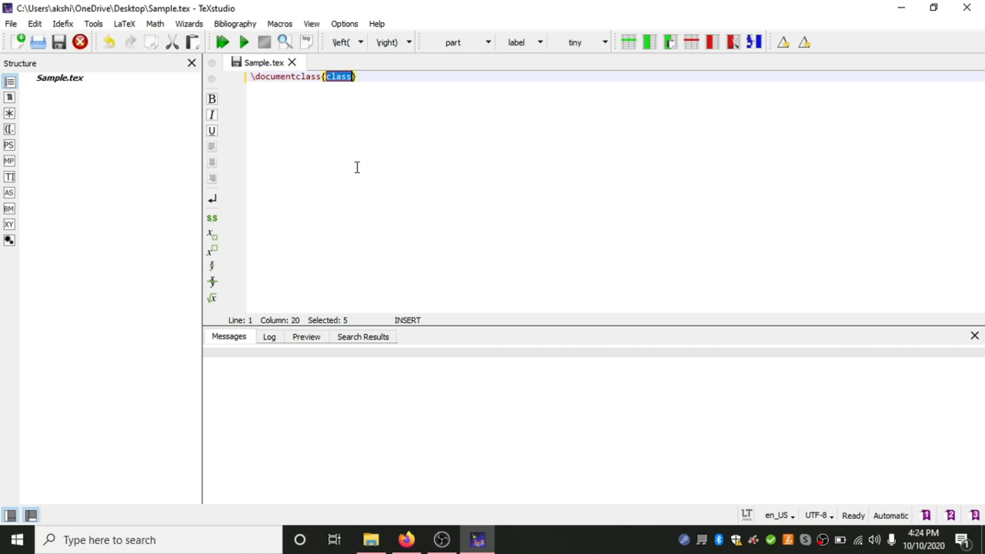
type("article")
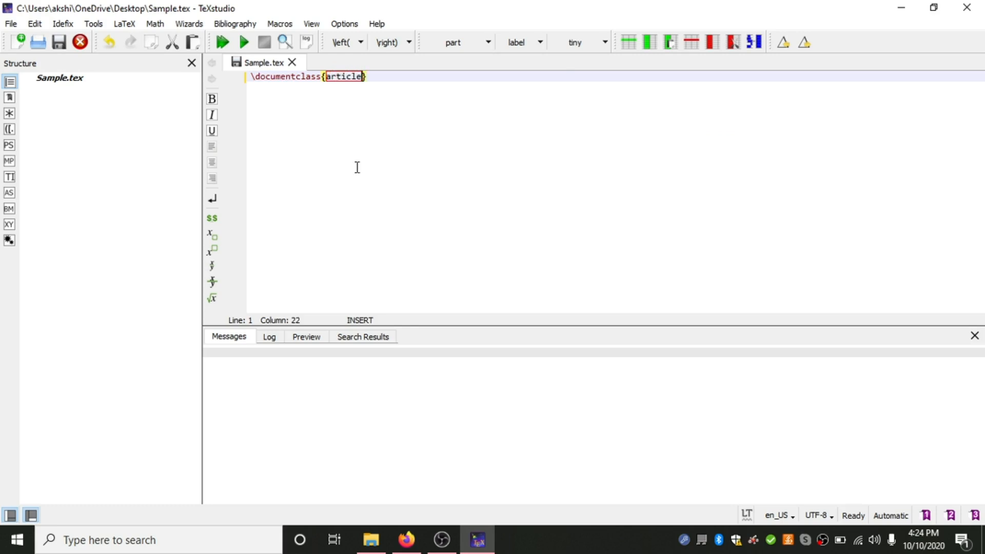
key("ctrl+shift+Left")
key("BackSpace")
type("article")
key("Return")
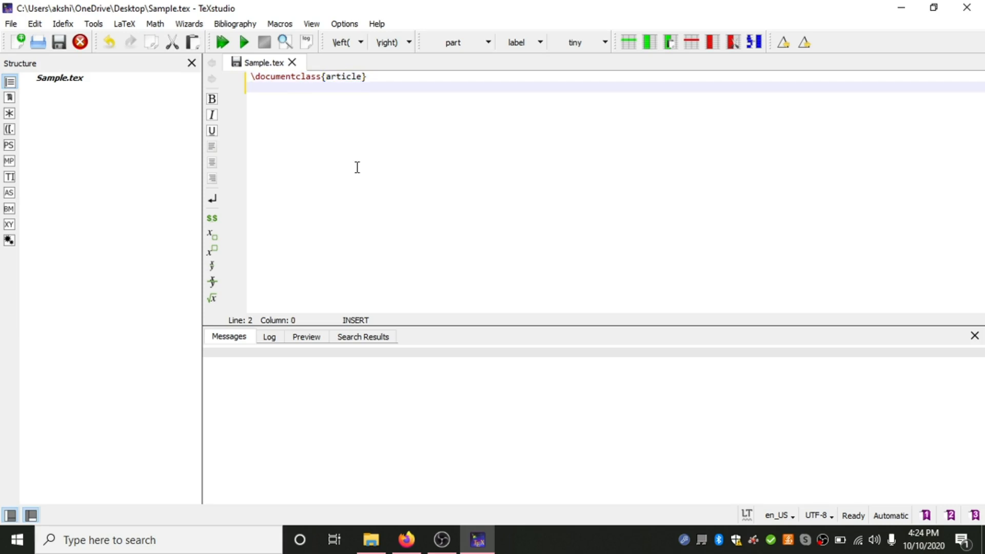
Below a blank line, add a document environment containing the text "Hello World" and save the file
key("Return")
type("\\beg")
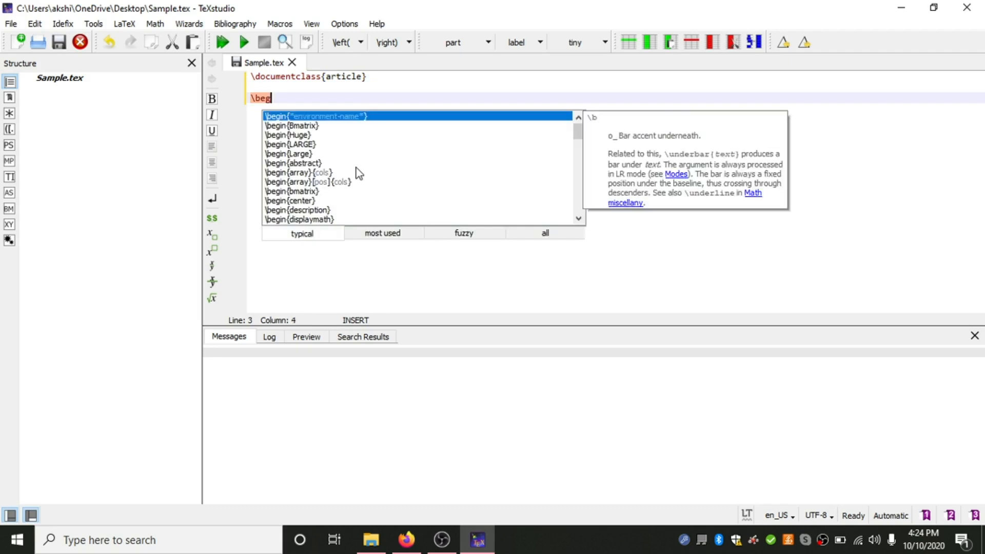
type("in{doc")
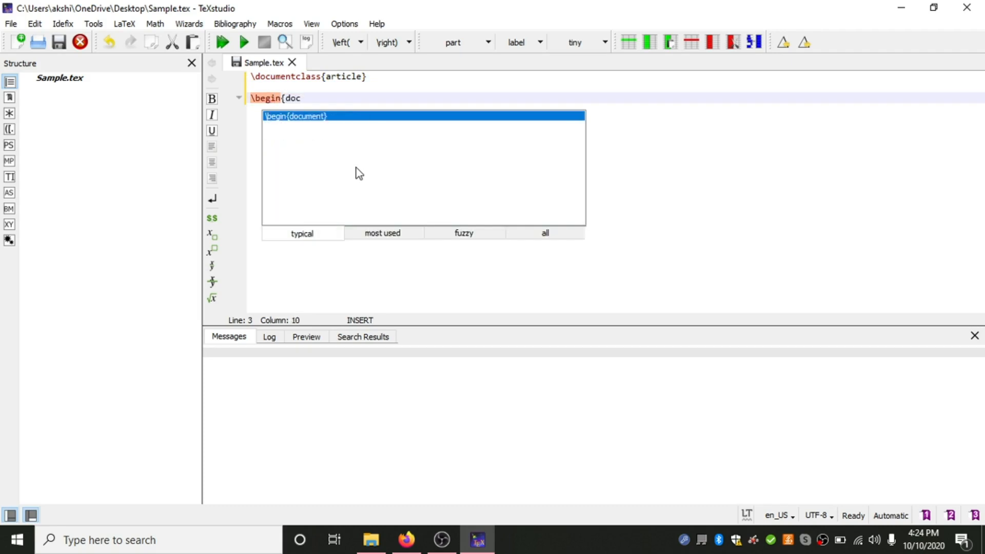
key("Return")
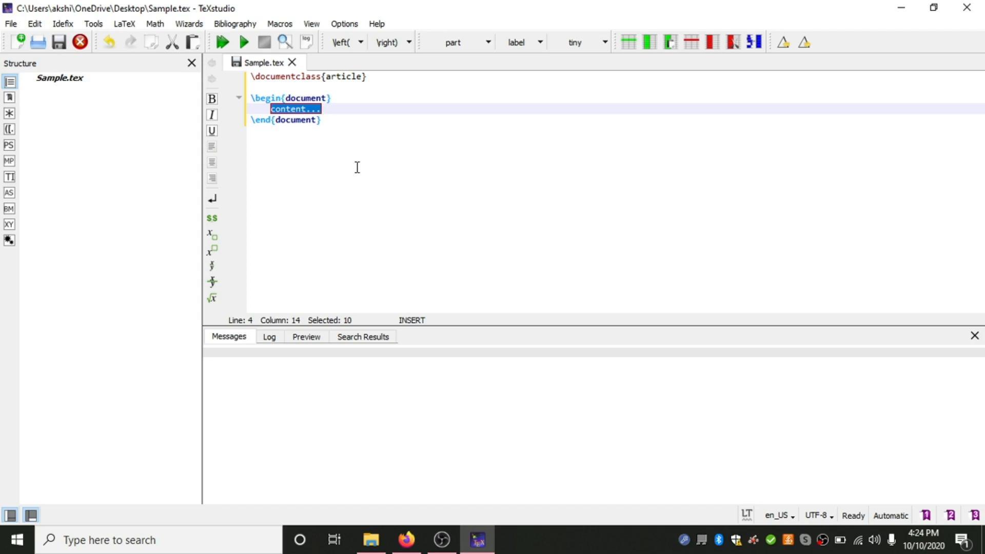
key("BackSpace")
type("Hello World")
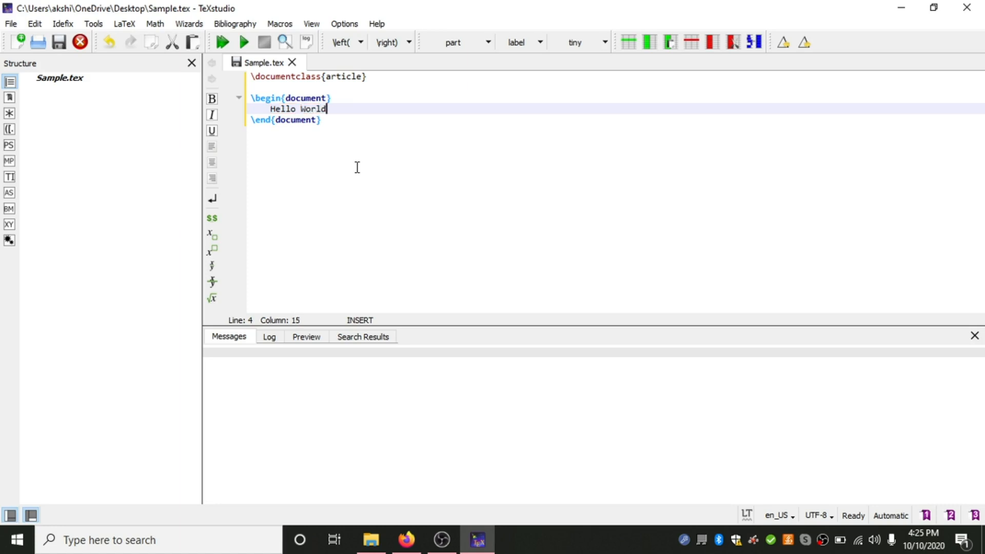
key("ctrl+s")
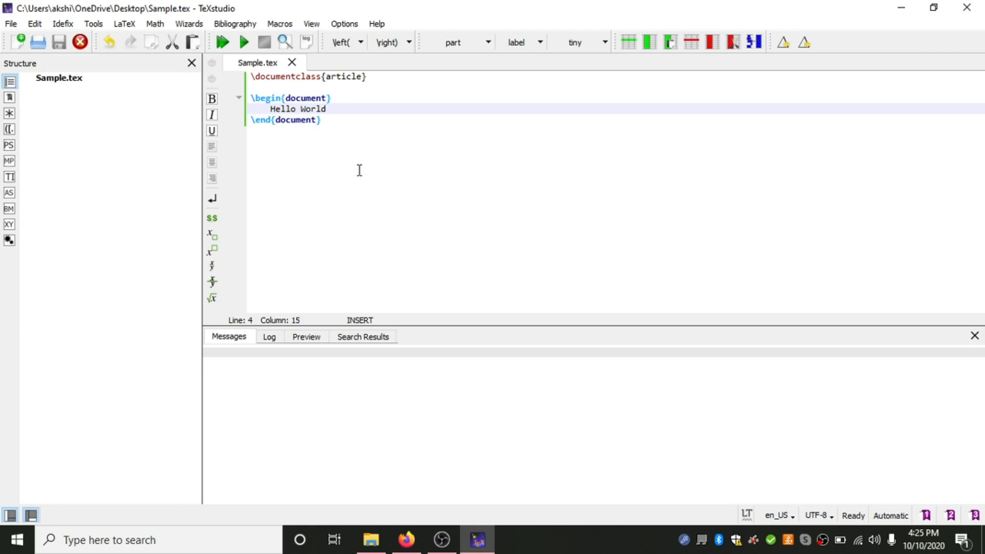
Build Sample.tex and view the resulting PDF in the embedded viewer
left_click(126, 24)
mouse_move(103, 23)
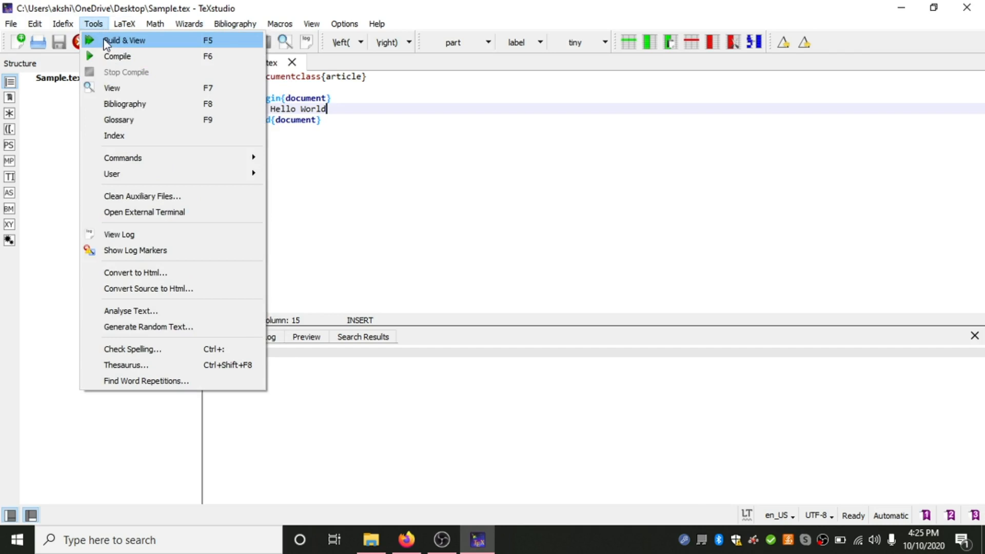
left_click(104, 40)
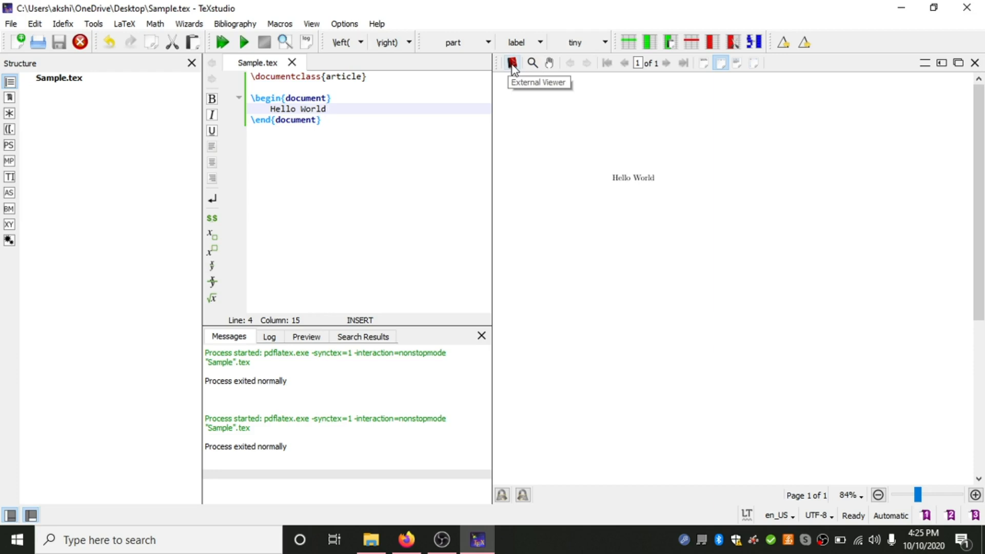
Try to open the compiled PDF in the external viewer
left_click(512, 65)
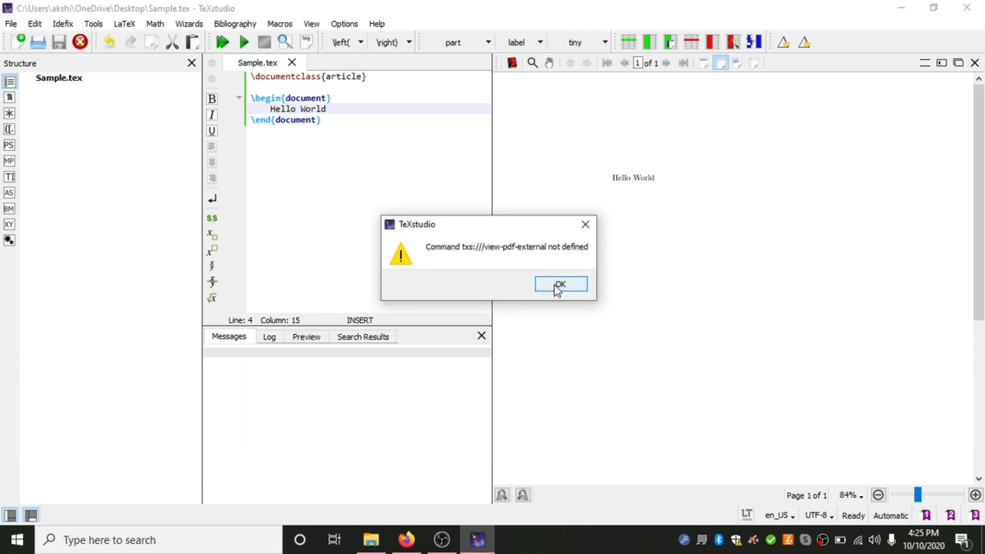
left_click(555, 285)
left_click(130, 25)
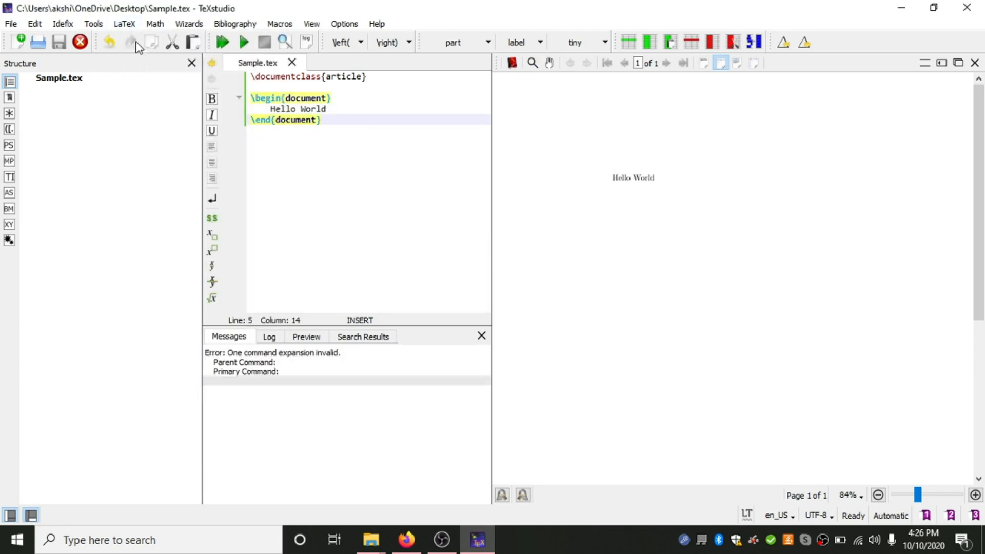
Switch to File Explorer and open the Desktop folder inside OneDrive
key("alt+Tab")
key("alt+Tab")
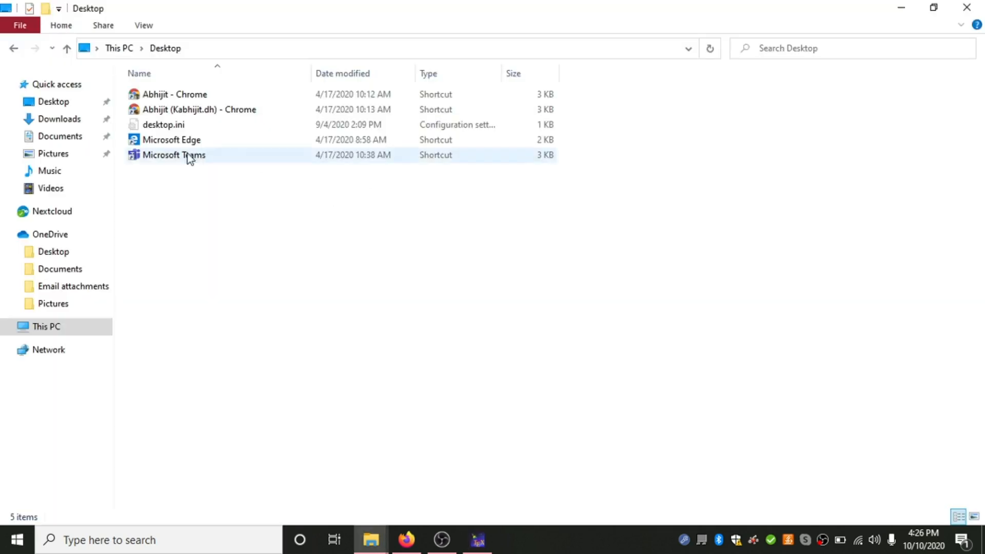
left_click(54, 235)
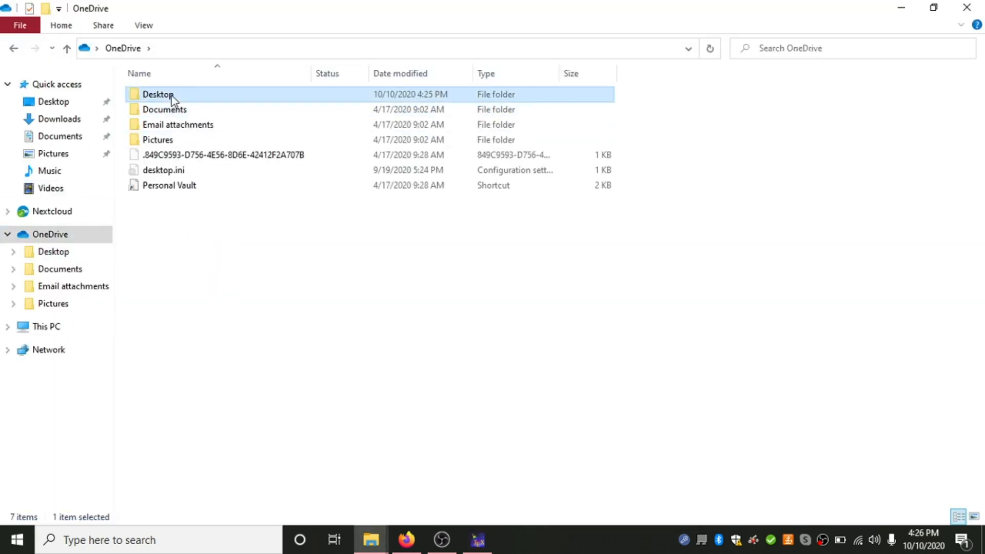
double_click(172, 95)
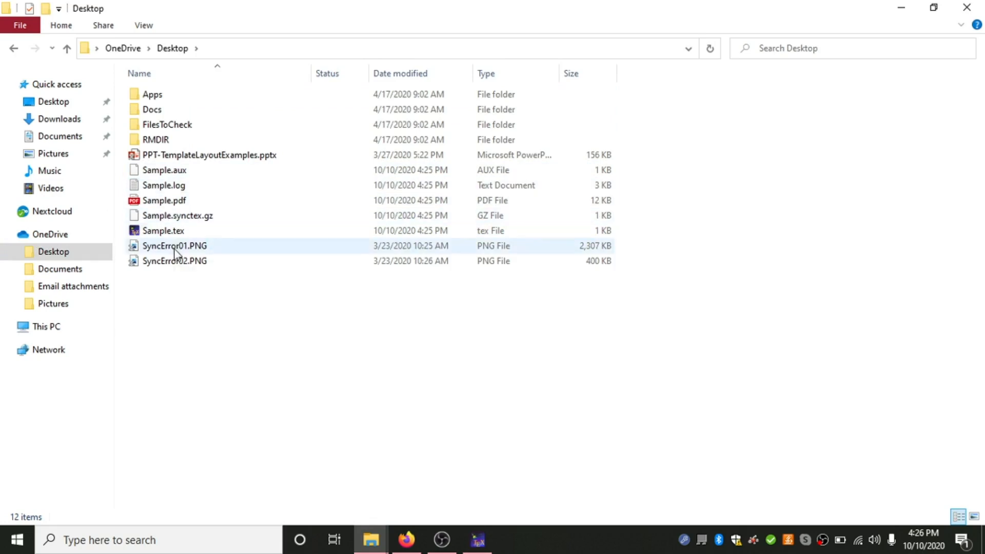
Open Sample.pdf with Microsoft Edge and make Edge the app always used for .pdf files
left_click(176, 230)
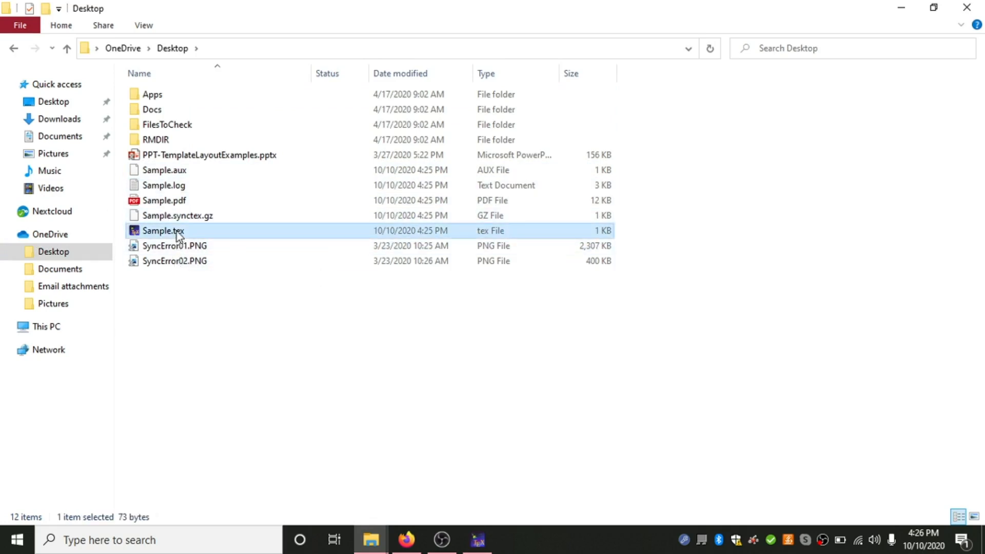
left_click(164, 201)
right_click(165, 205)
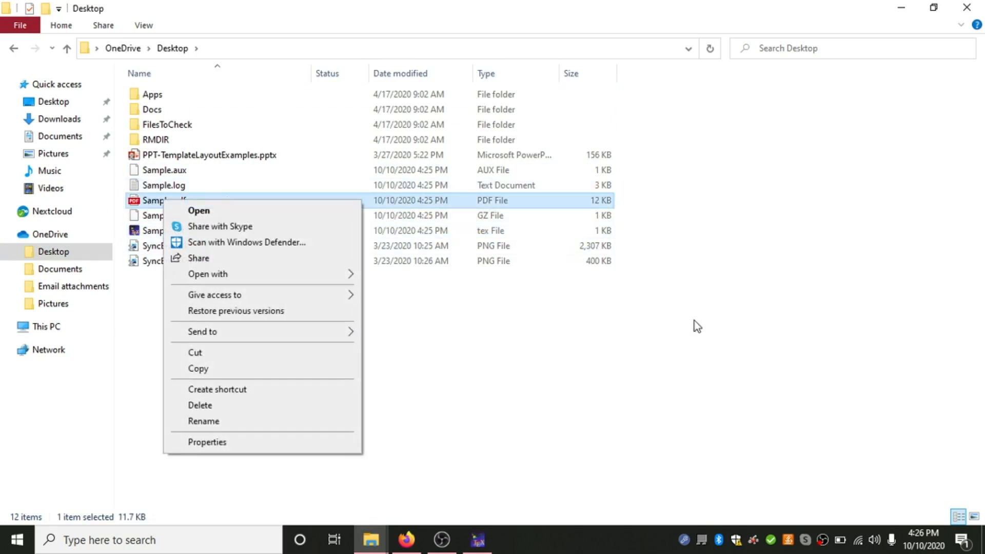
left_click(686, 338)
double_click(316, 204)
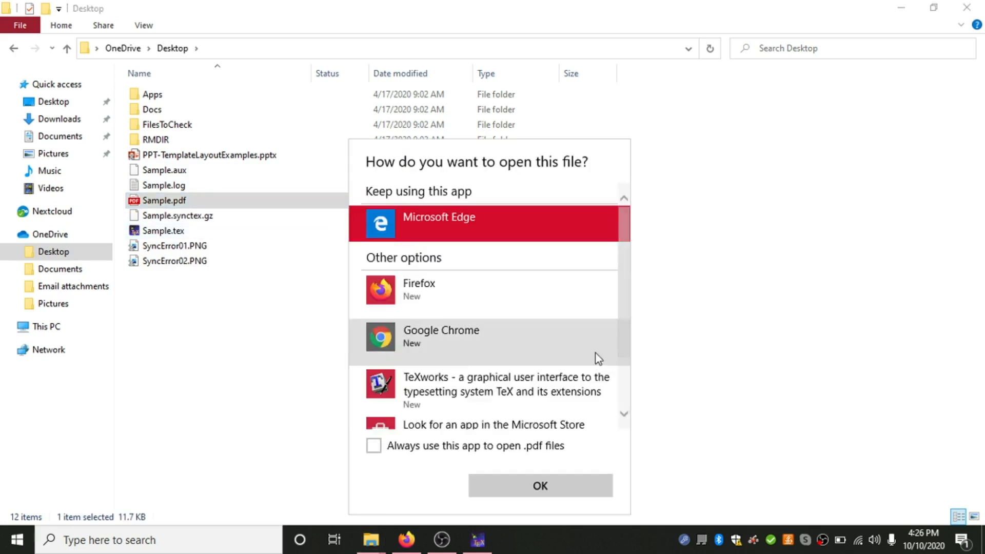
left_click(449, 441)
scroll(444, 361, "down", 3)
scroll(462, 349, "up", 3)
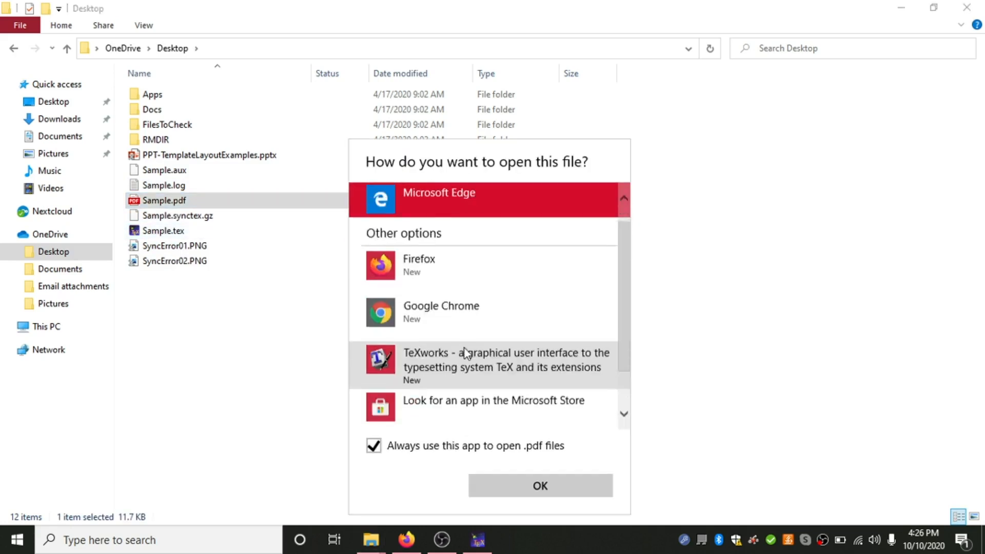
scroll(490, 326, "down", 3)
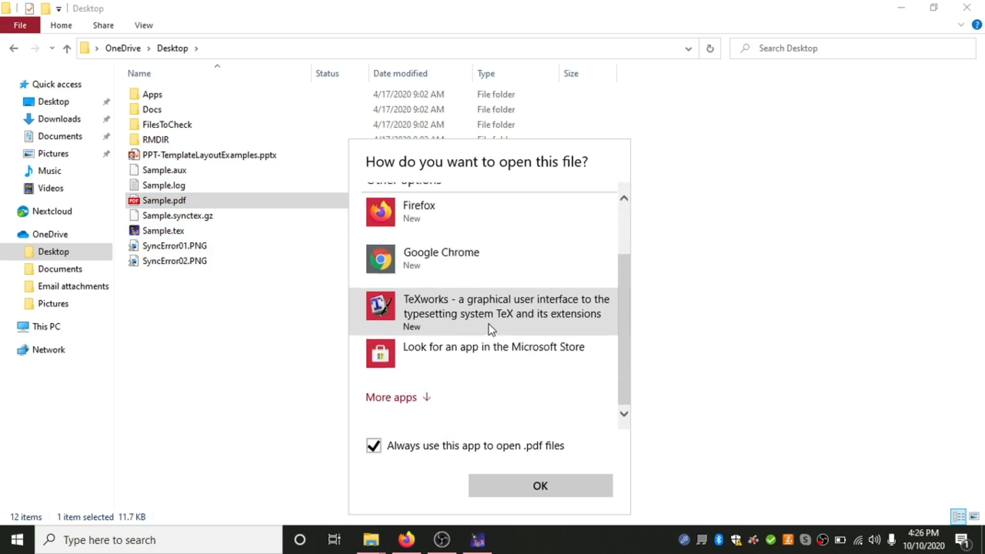
scroll(490, 333, "up", 3)
double_click(449, 225)
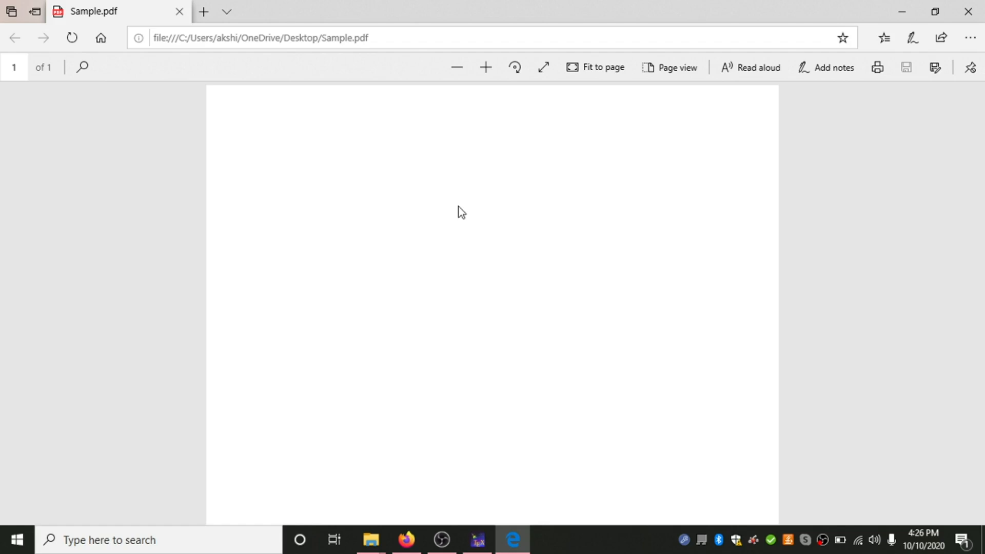
Look over the page of Sample.pdf, close the Edge window and return to TeXstudio
scroll(454, 300, "down", 5)
scroll(454, 300, "up", 5)
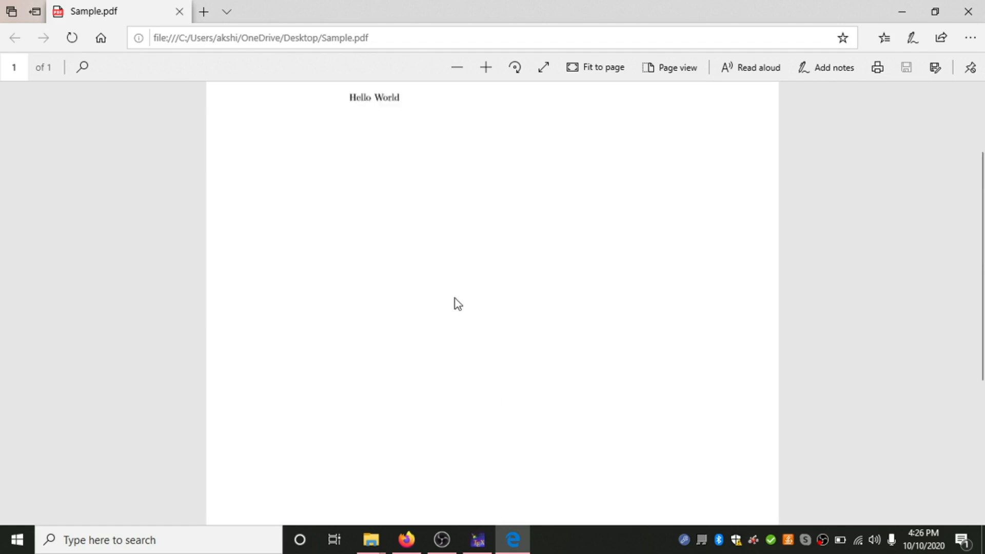
left_click(972, 14)
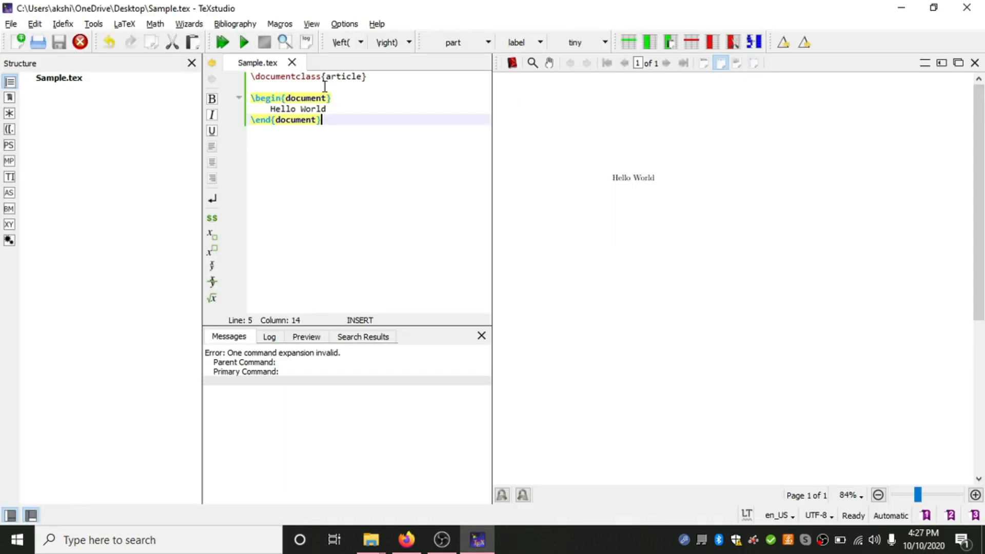
Examine the Sample.tex source, highlighting the whole code, the documentclass command, its article argument and the Hello World body line
left_click(354, 96)
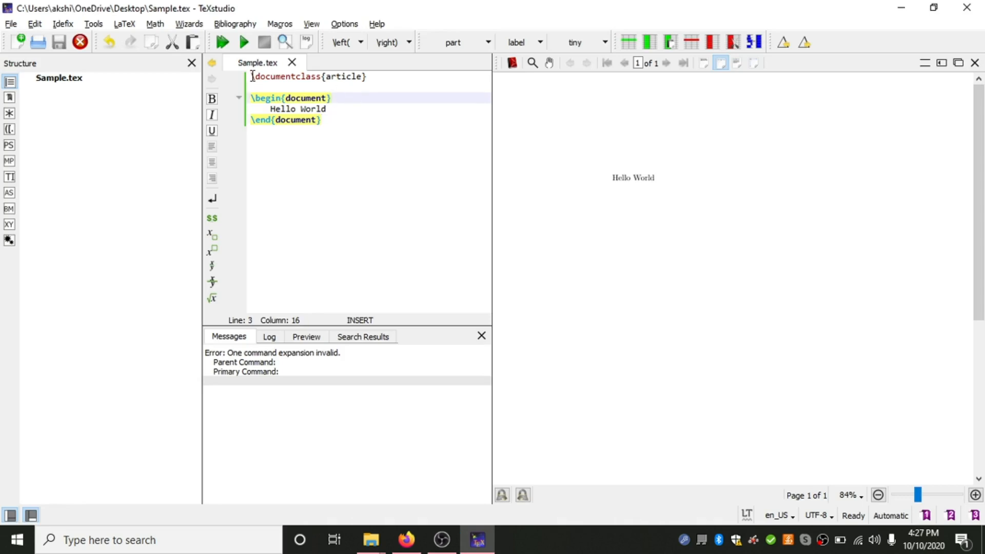
left_click_drag(252, 76, 354, 180)
left_click(390, 211)
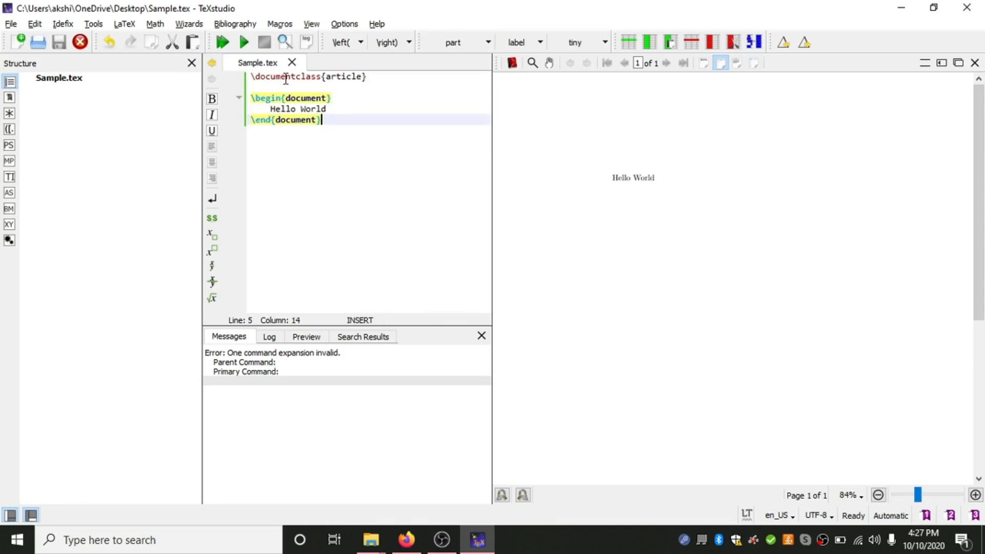
double_click(285, 77)
double_click(346, 77)
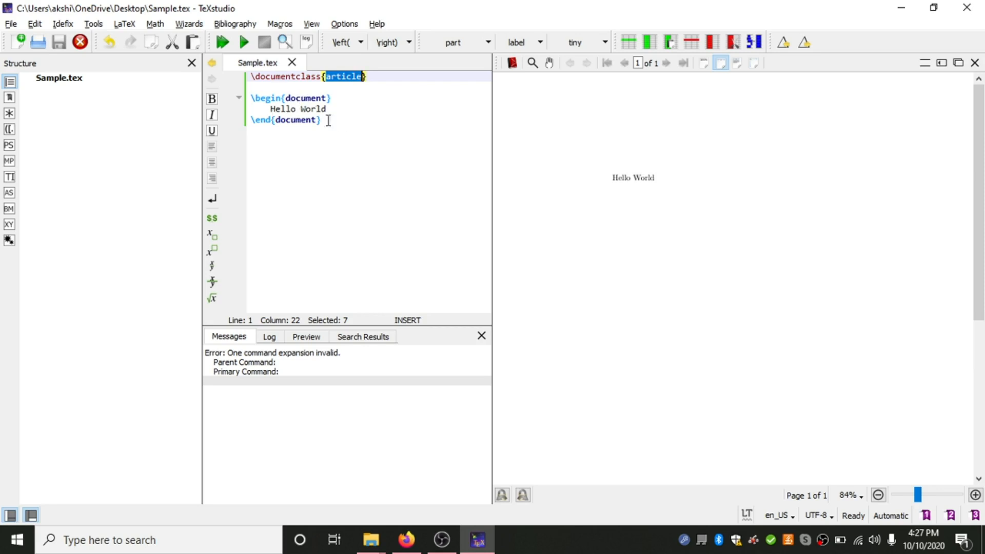
left_click_drag(327, 109, 253, 107)
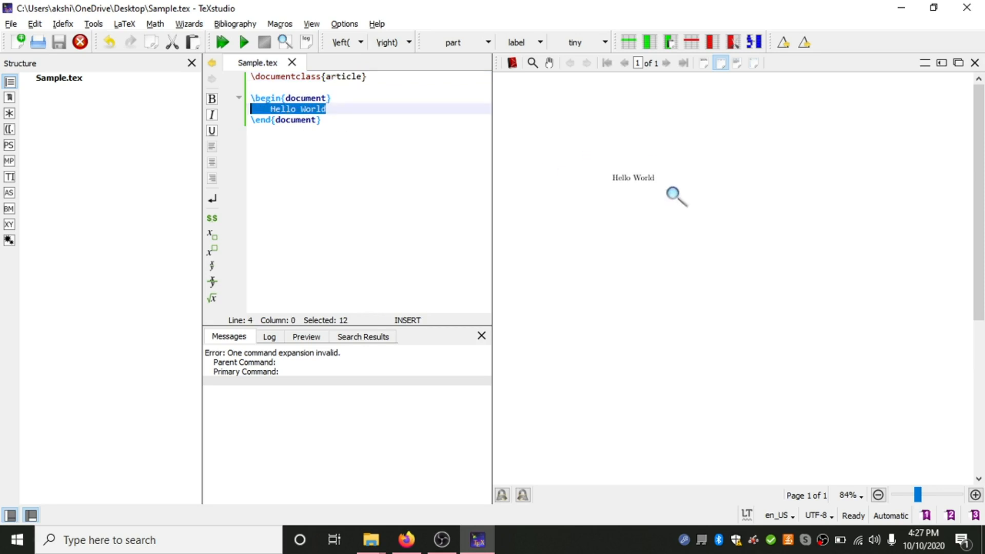
left_click(329, 109)
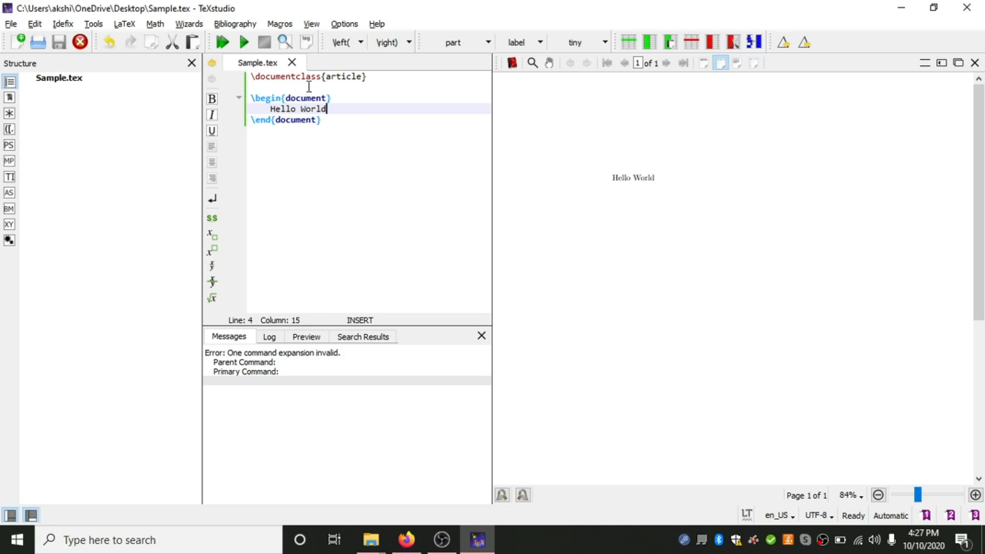
left_click(281, 86)
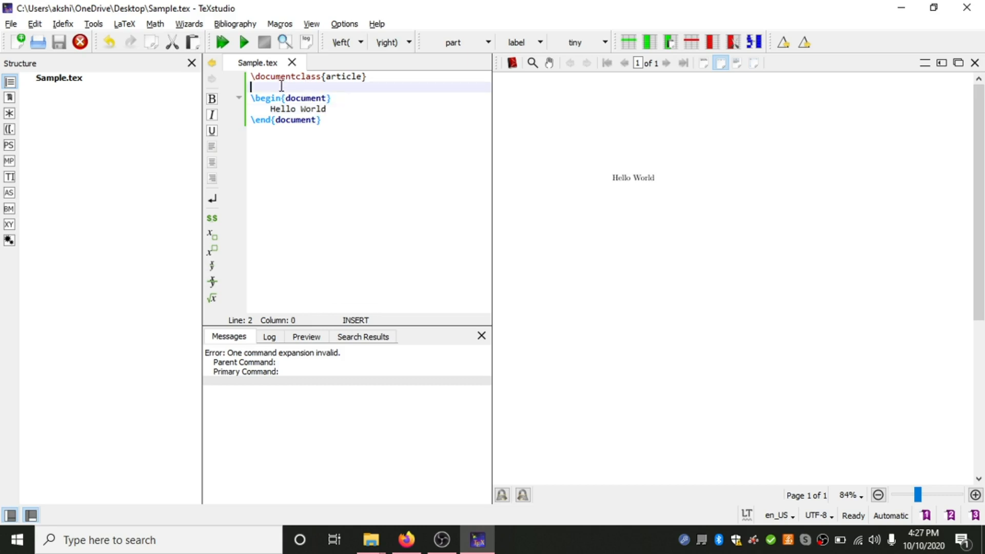